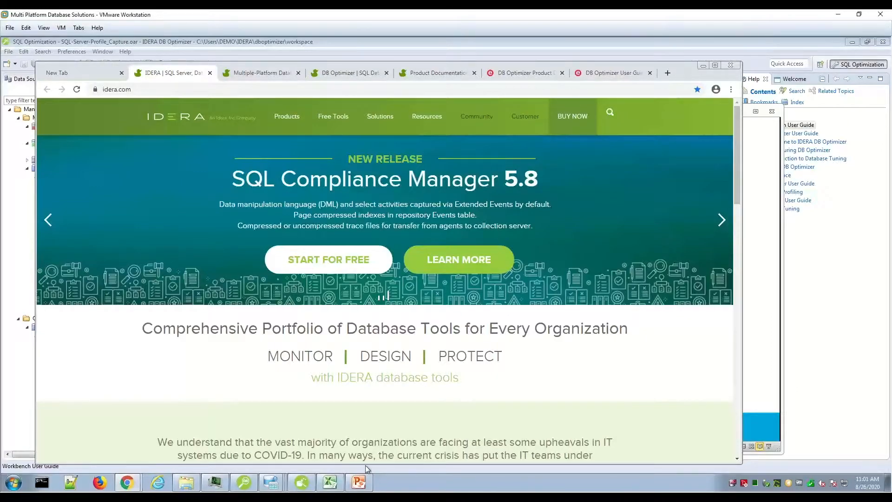
Look over the IDERA website's product list and the tools included in DB PowerStudio
mouse_move(367, 485)
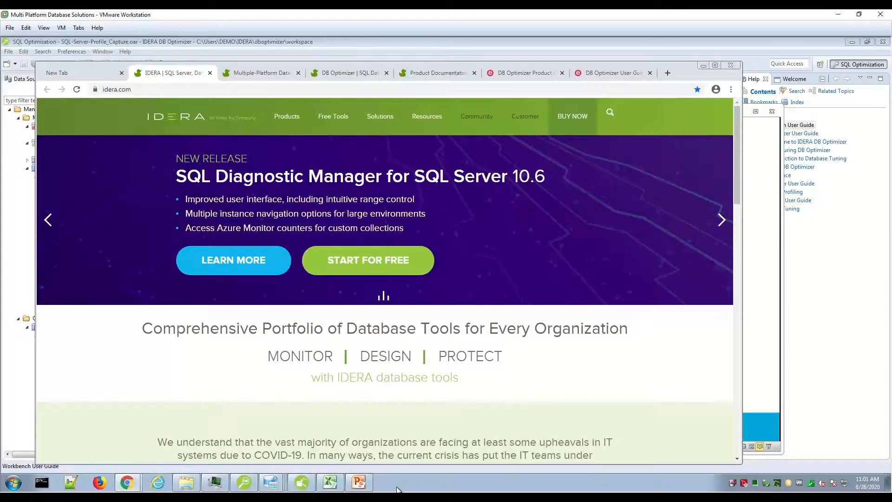
mouse_move(285, 120)
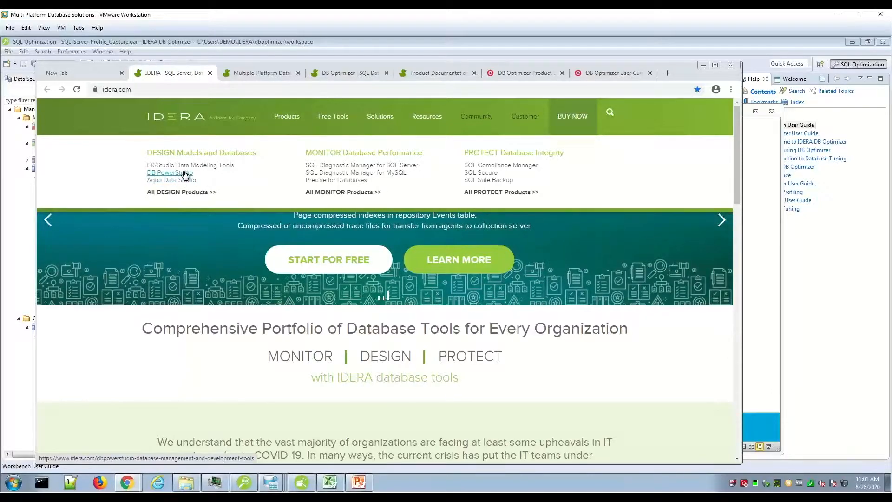
click(252, 74)
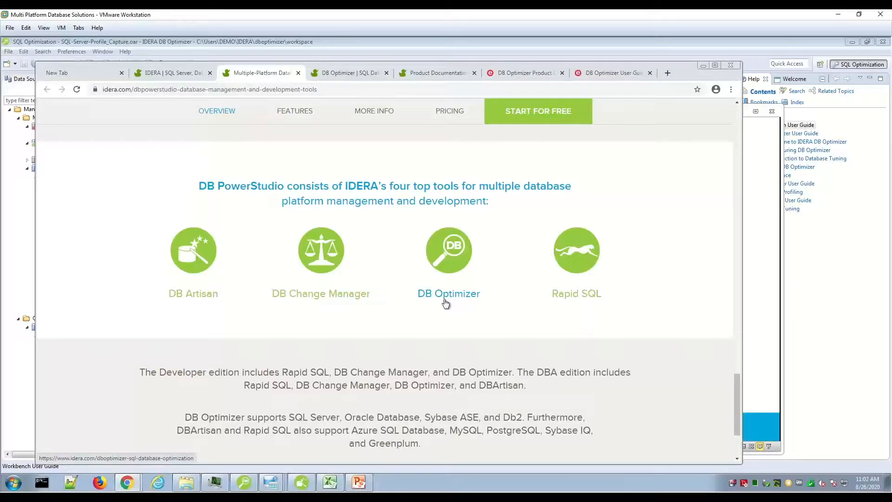
View the IDERA Software YouTube channel, pause its intro video, and minimize that browser window
click(128, 483)
click(129, 462)
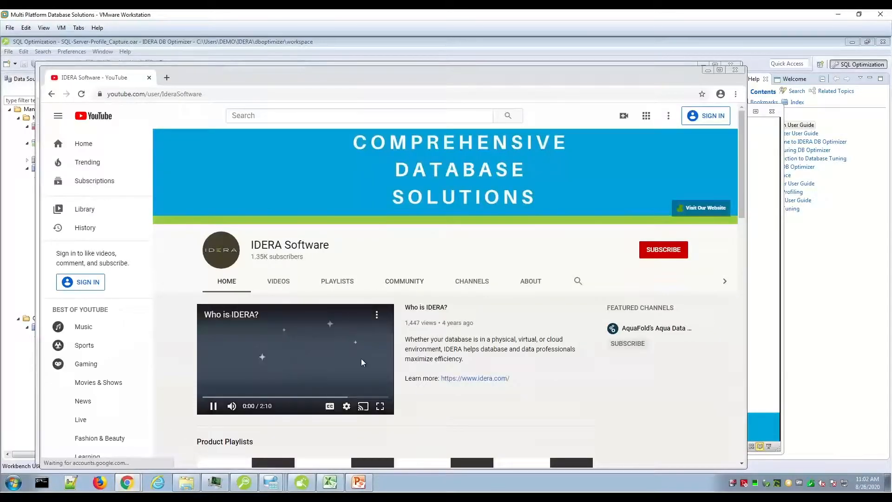
click(214, 406)
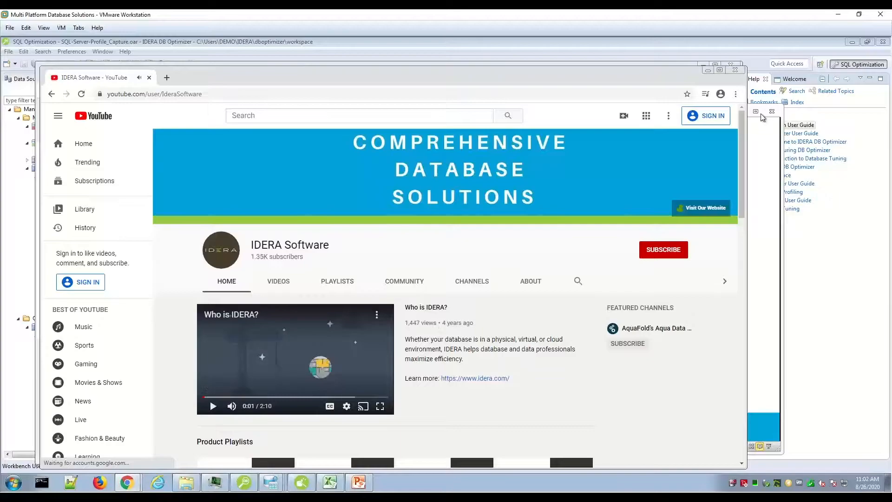
click(708, 70)
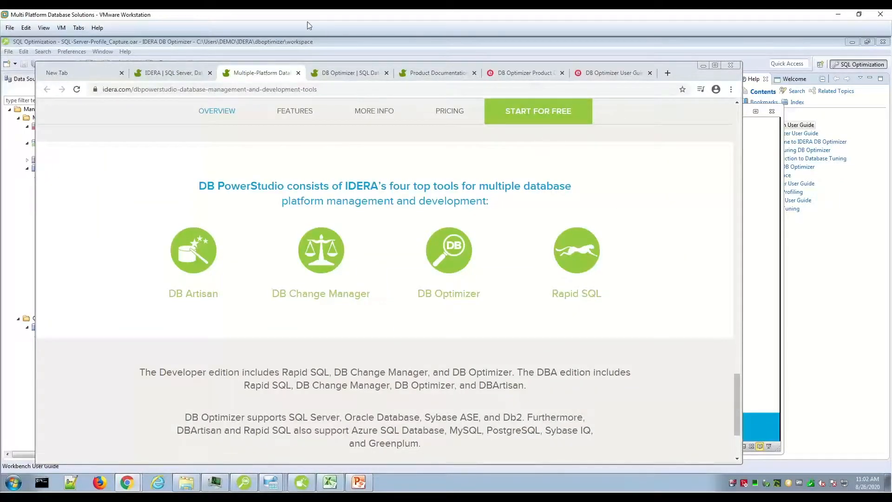
Review the DB Optimizer product page, the product documentation list, and the DB Optimizer user guide
click(342, 75)
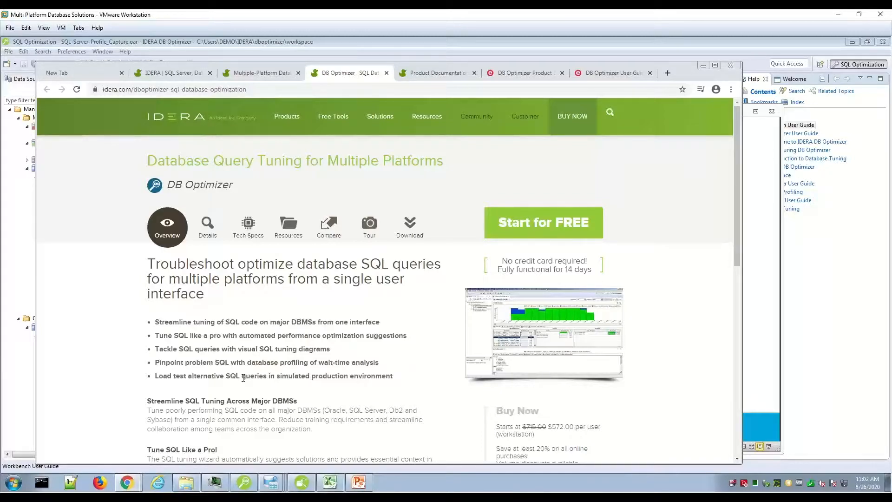
mouse_move(437, 117)
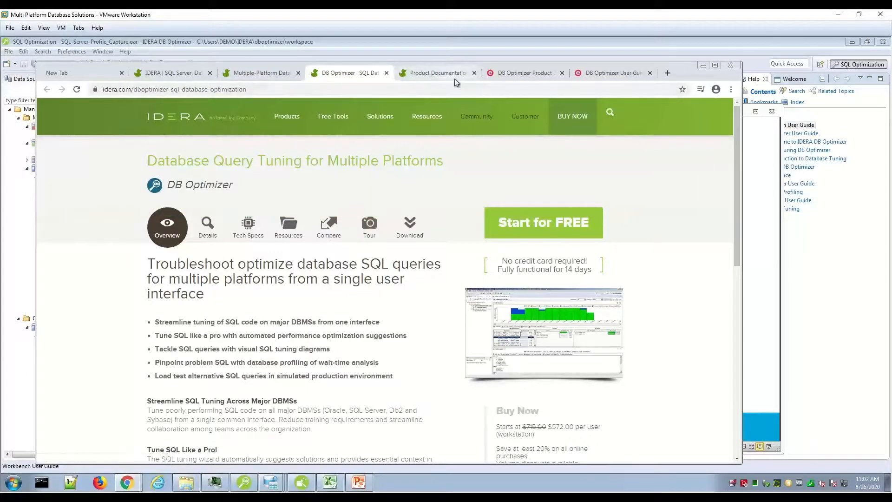
click(455, 77)
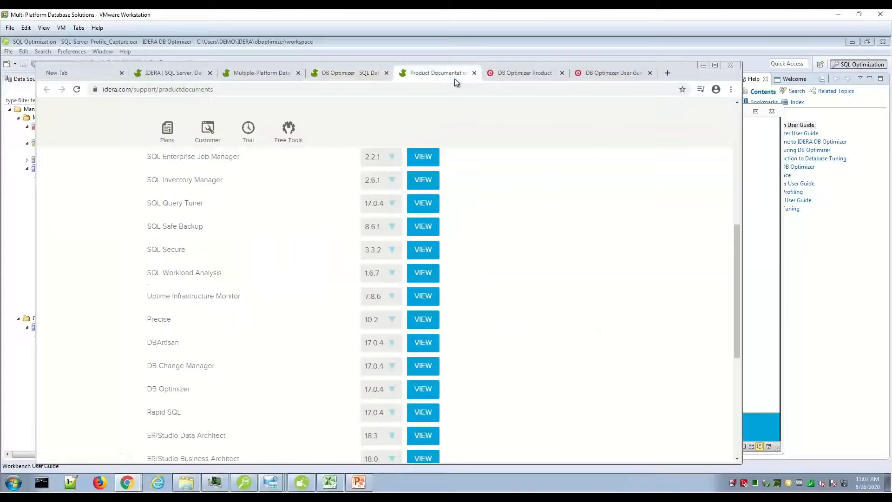
click(523, 77)
click(599, 75)
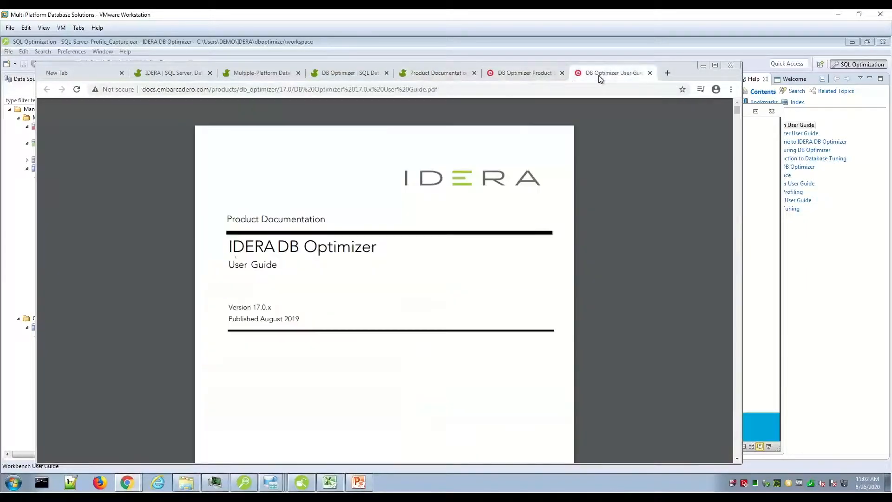
Return to the IDERA home page, look through its product and free tool lists, and minimize the browser
click(180, 73)
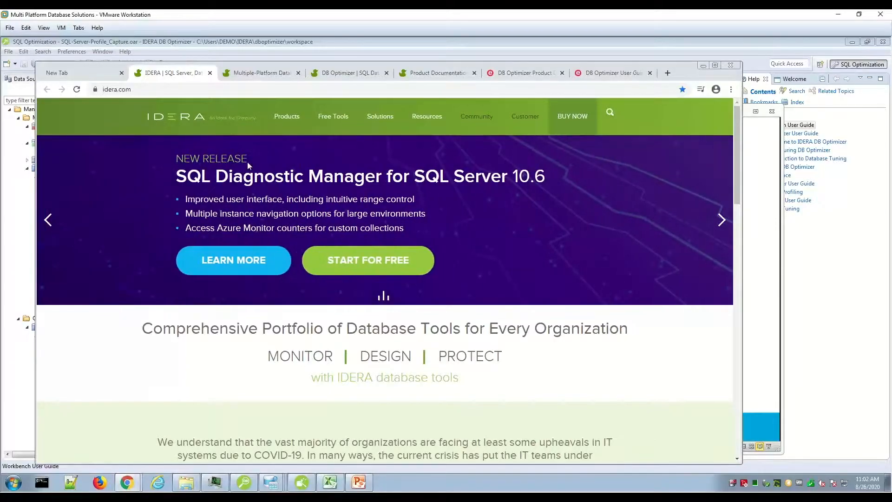
mouse_move(286, 127)
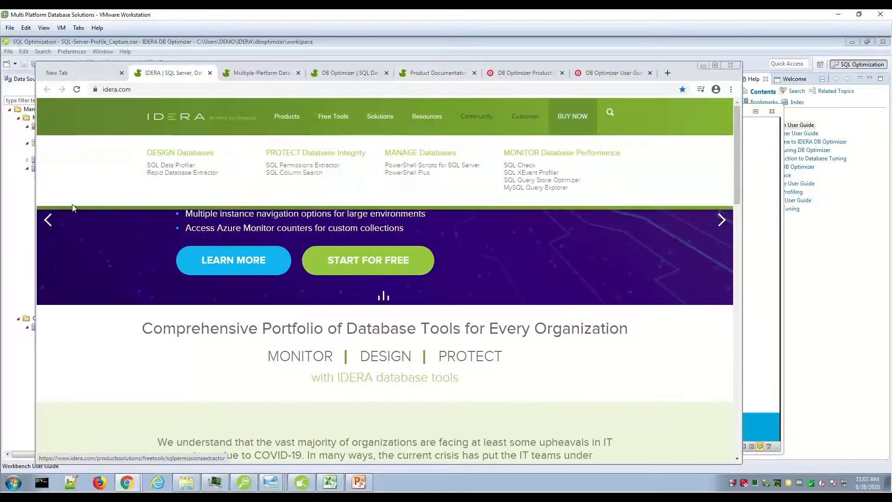
click(49, 220)
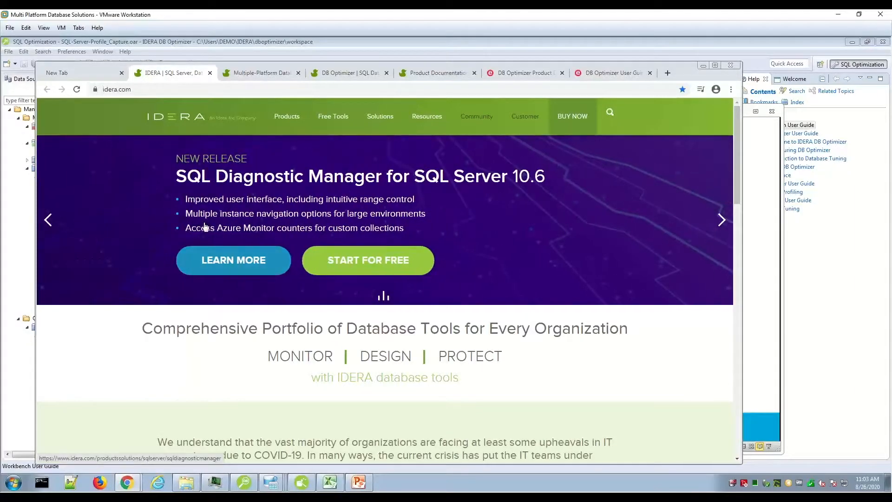
click(704, 66)
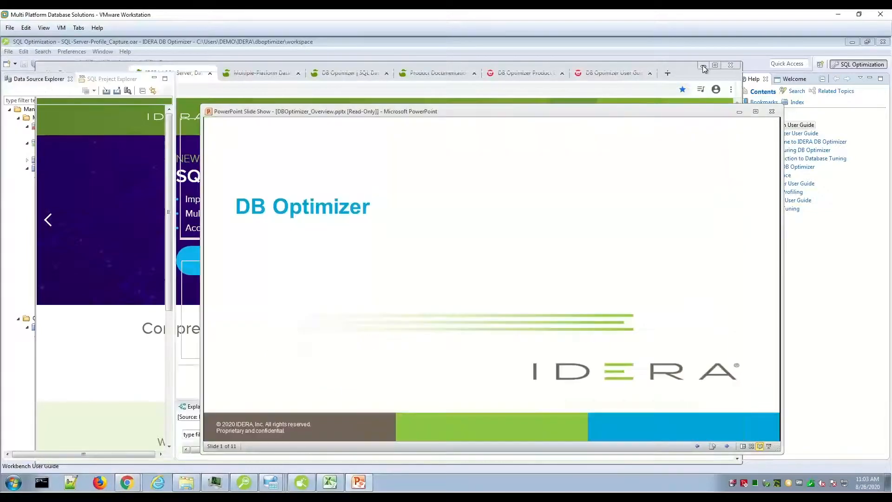
Bring DB Optimizer in front of the slide show and view the version details in its About dialog
drag(581, 115, 578, 123)
click(393, 67)
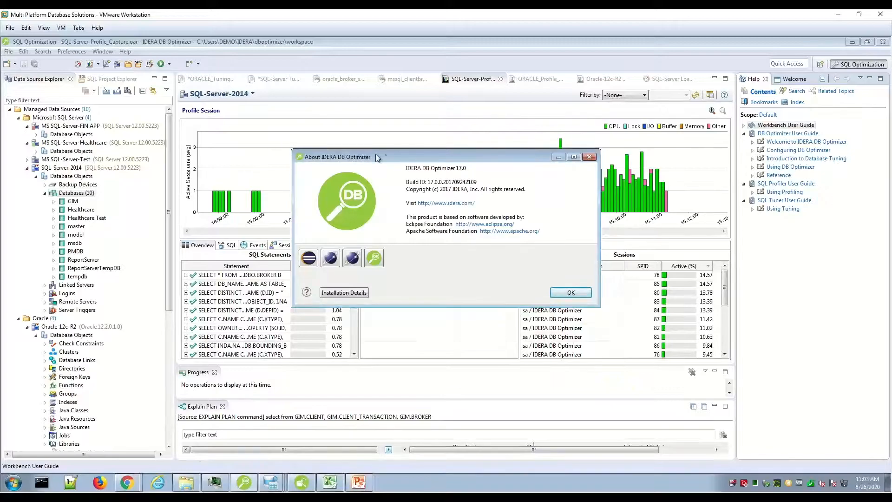
drag(384, 158, 313, 144)
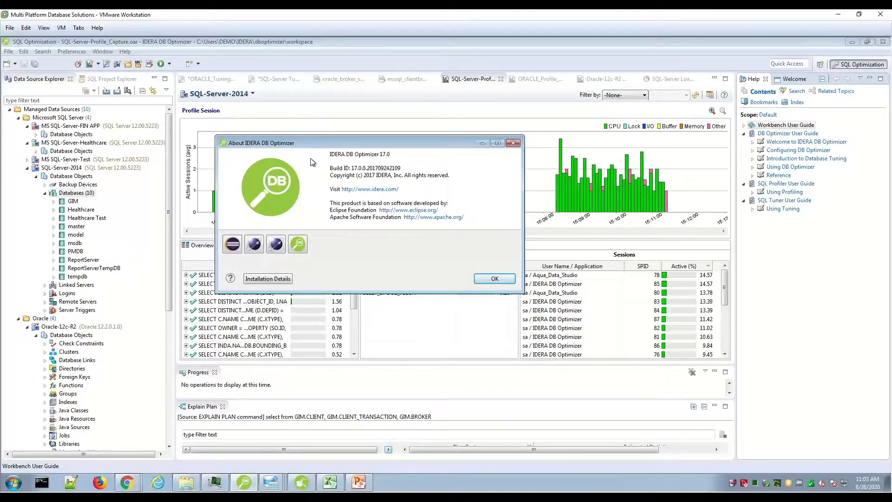
drag(414, 146, 439, 172)
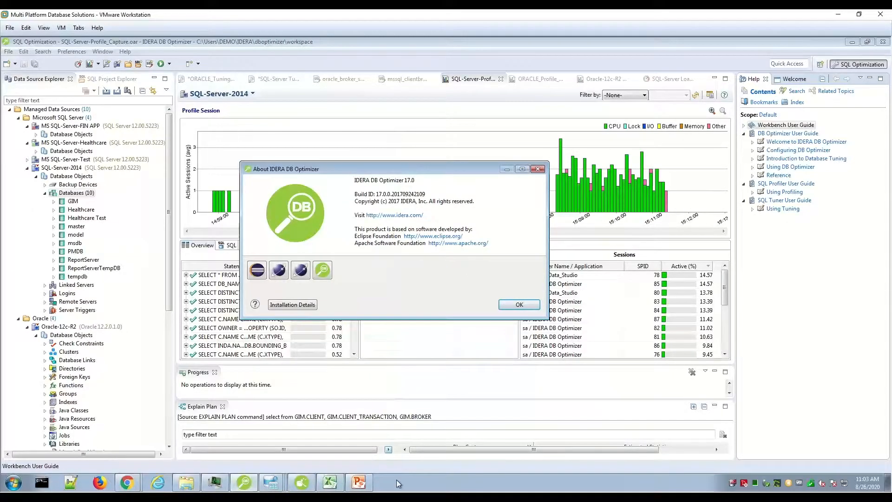
Switch to the DBOptimizer_Overview slide show in PowerPoint and present it up to the Multi-Database Platform Profiling & Tuning slide
click(362, 484)
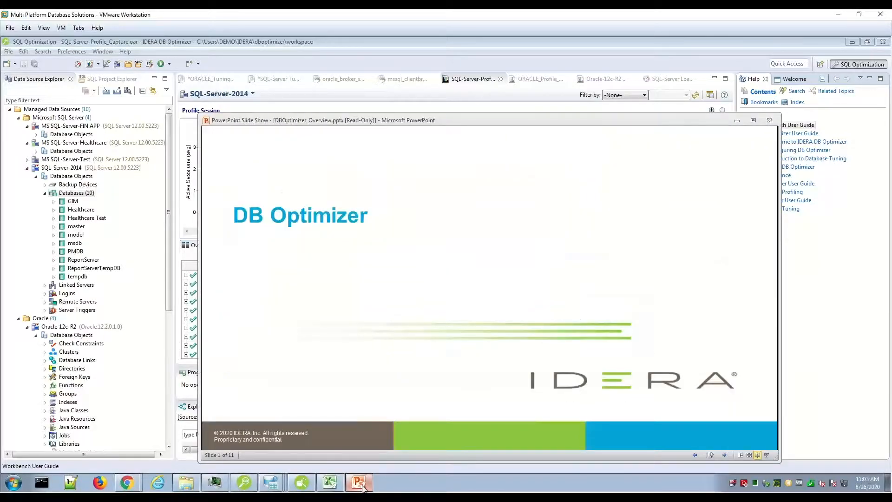
key(Right)
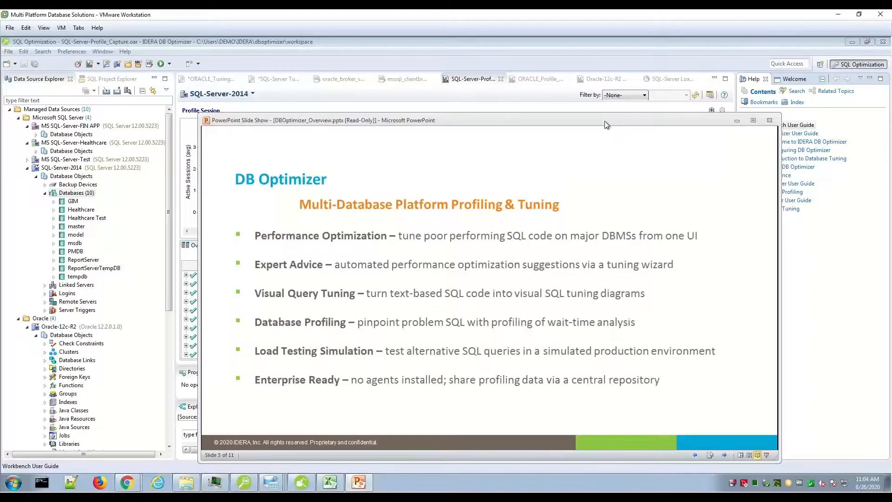
drag(605, 121, 516, 121)
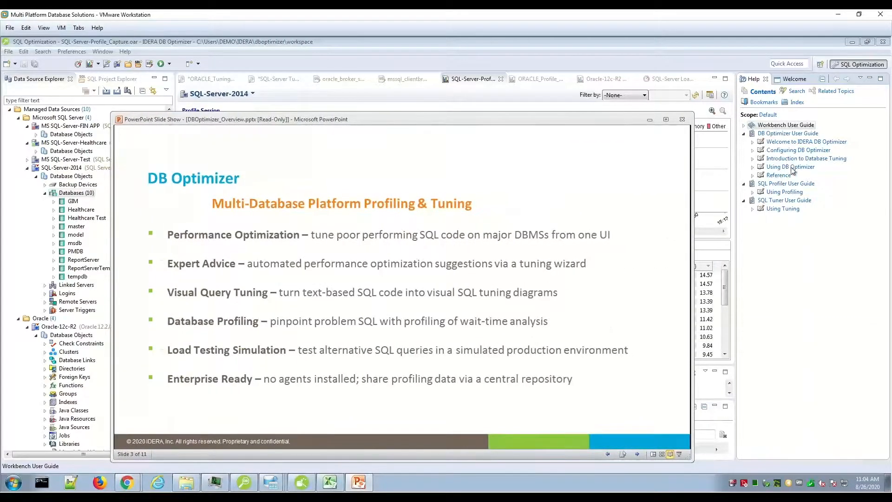
Return to DB Optimizer, close the About dialog, and collapse the DB Optimizer User Guide in the help contents
click(746, 136)
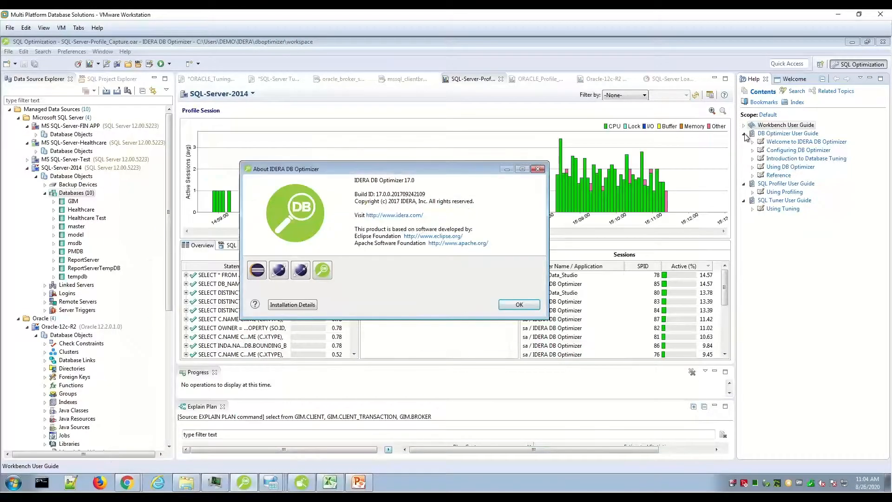
click(503, 308)
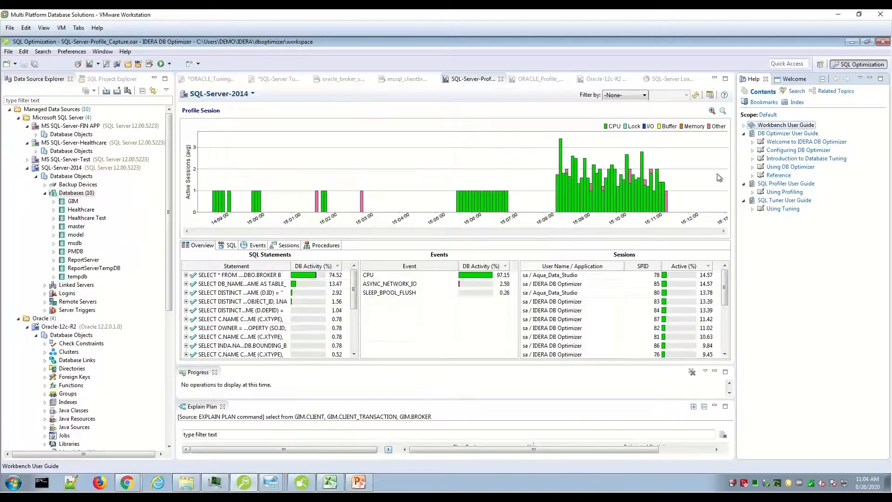
click(745, 134)
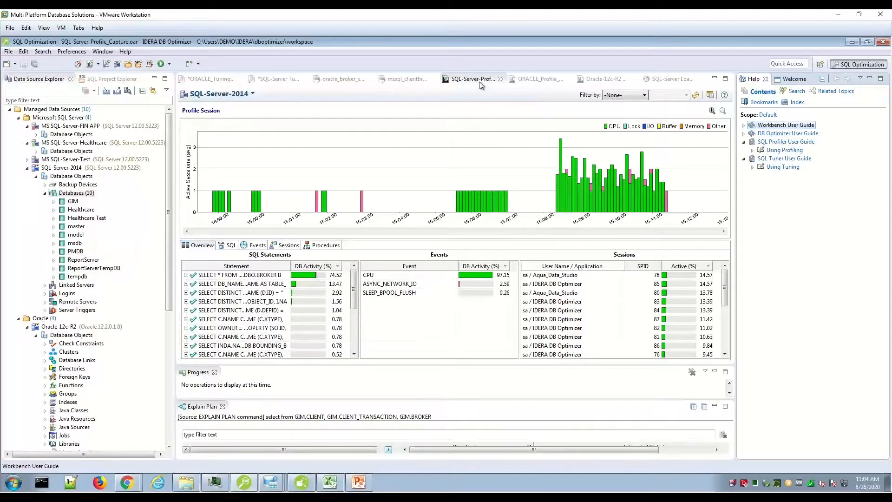
View the Oracle-12c-R2 DBA profile and the ORACLE_Profile_Capture.oar profiling session
click(540, 82)
click(587, 82)
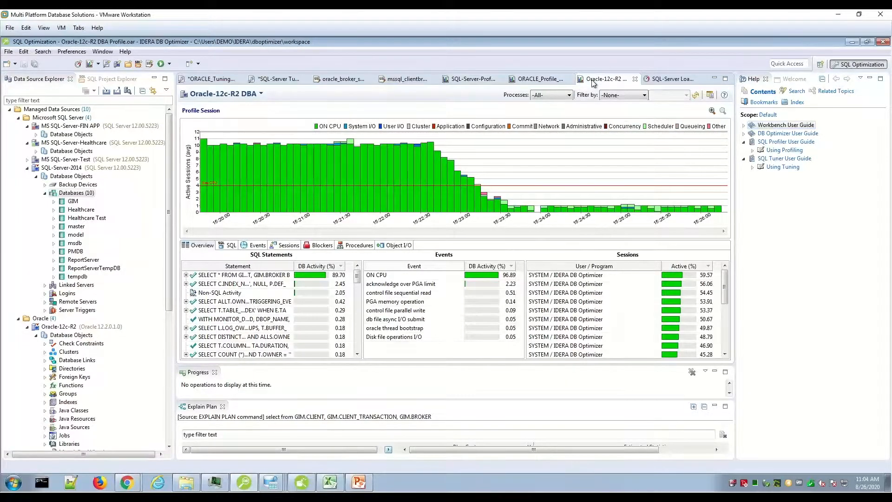
click(542, 84)
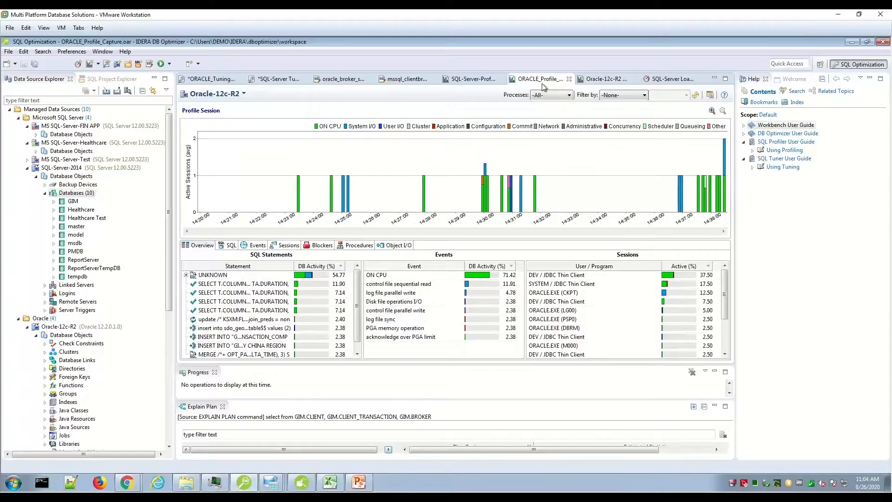
Present the supported database platforms and DB PowerStudio slides in PowerPoint, and minimize the slide show
click(351, 471)
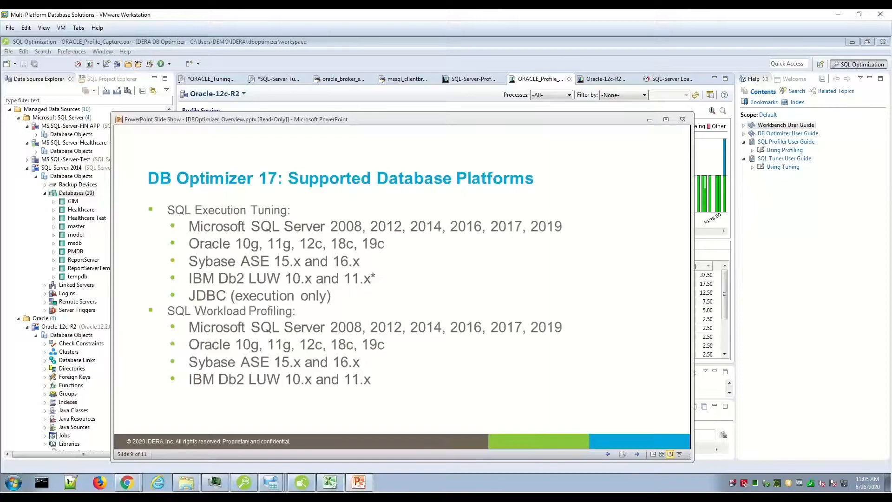
key(Right)
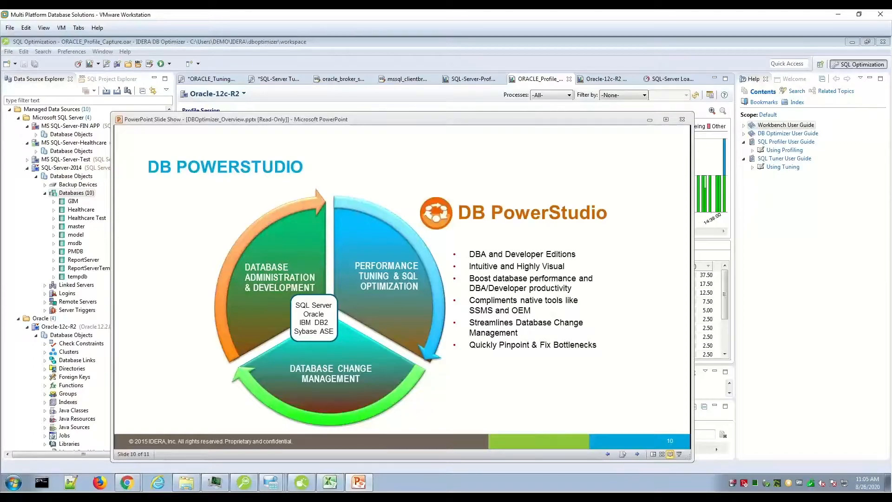
key(Right)
key(Left)
click(650, 119)
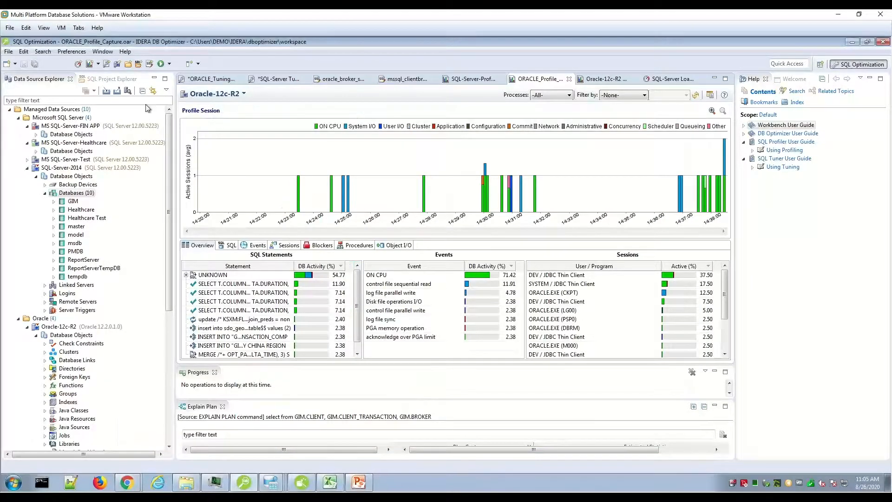
Look at the view options of the Data Source Explorer and dismiss them without choosing any
click(41, 79)
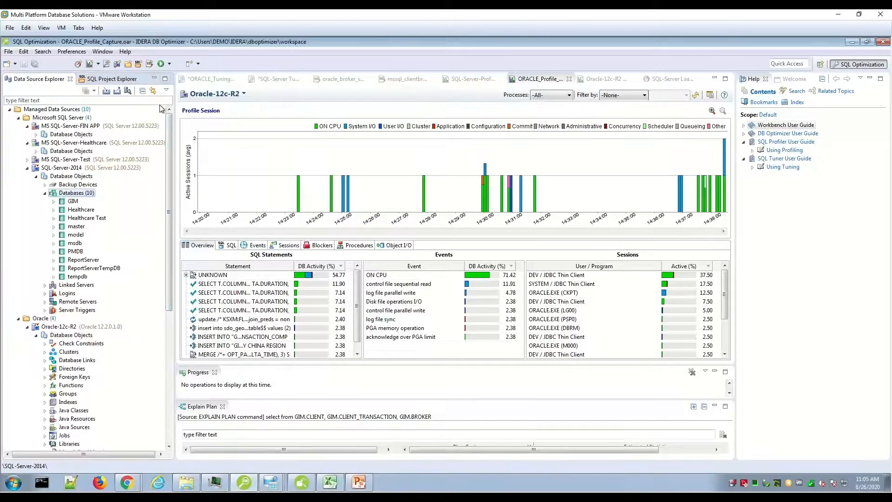
click(166, 91)
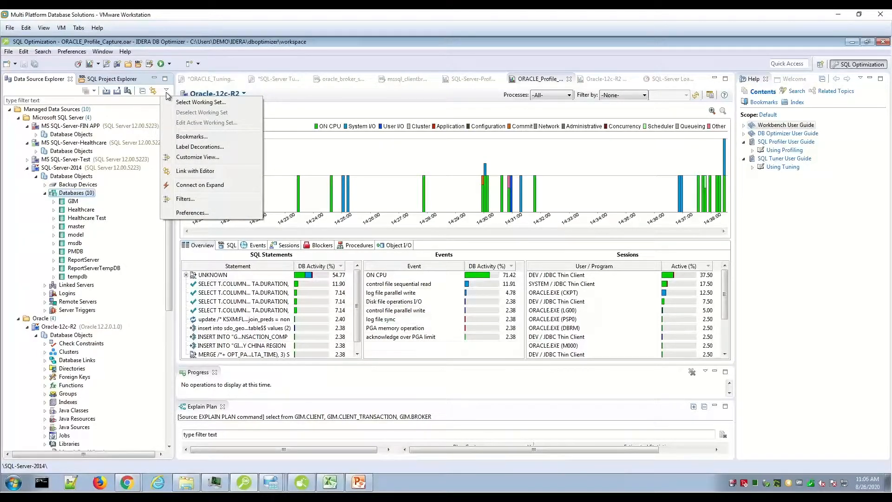
click(263, 67)
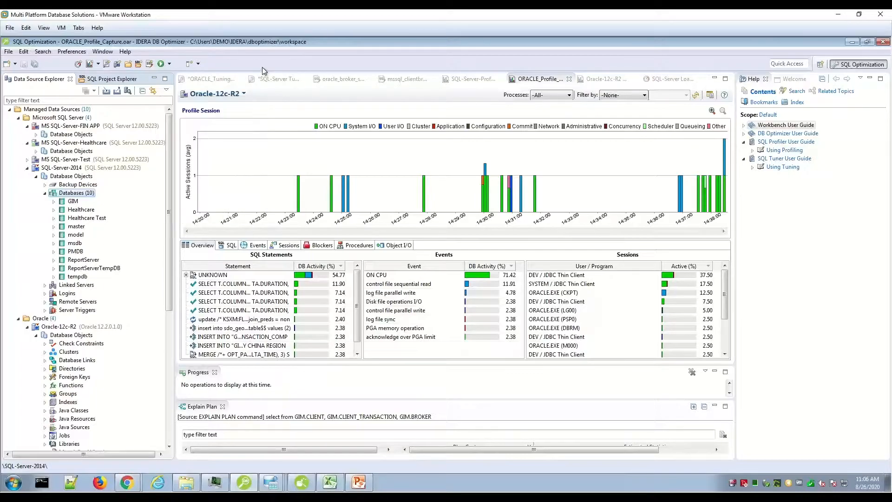
Examine the managed data sources and the SQL Project Explorer's files, and list the item types that can be created
click(105, 79)
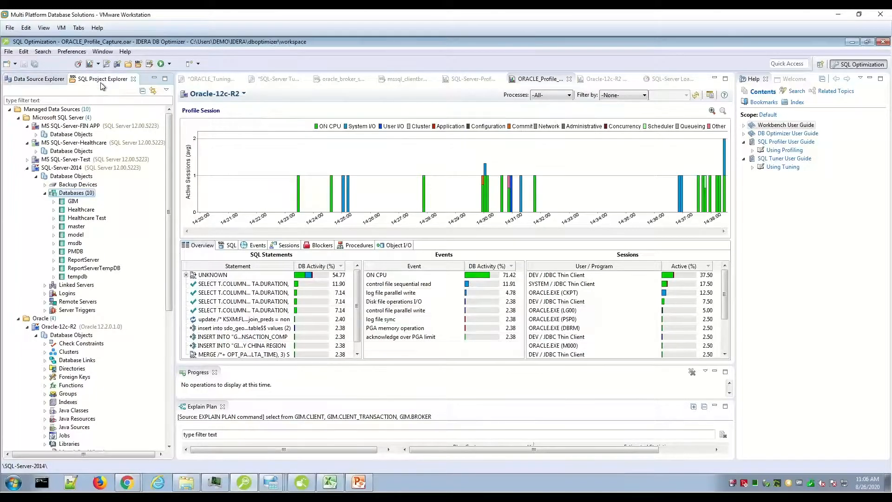
click(47, 80)
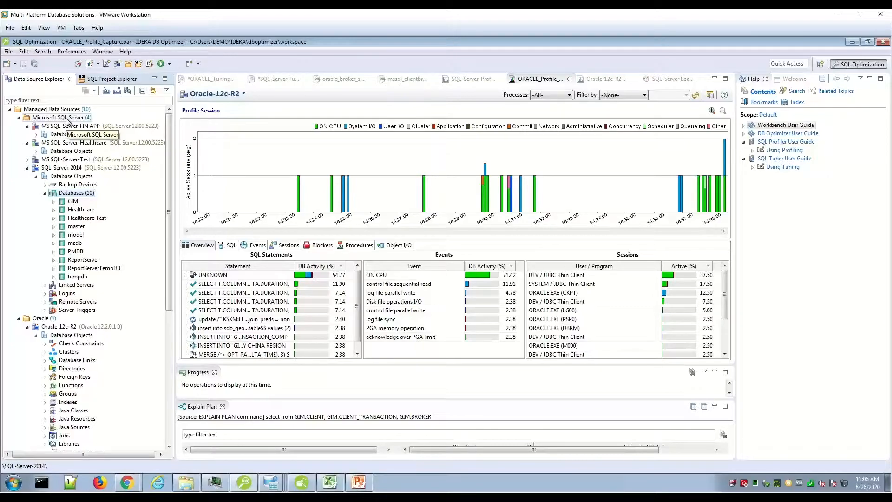
click(109, 82)
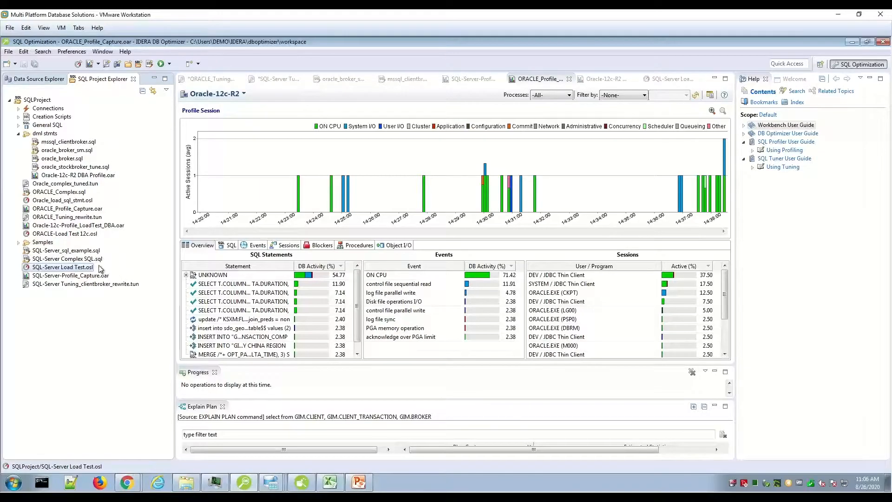
click(15, 64)
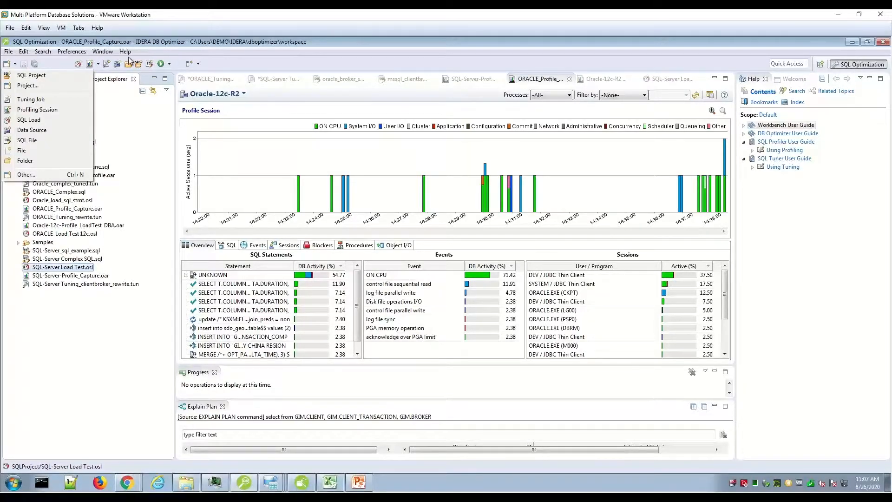
Review the file commands and the item types that can be created, and dismiss them without choosing any
click(9, 52)
click(9, 52)
mouse_move(23, 63)
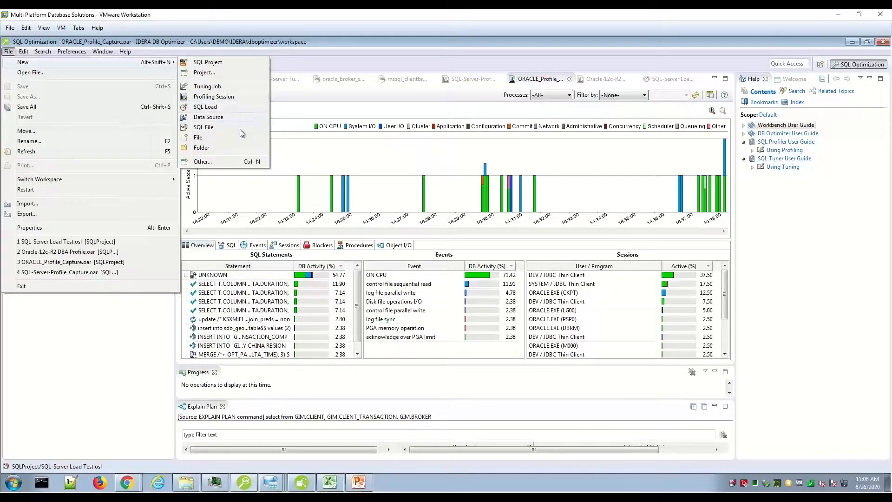
click(292, 66)
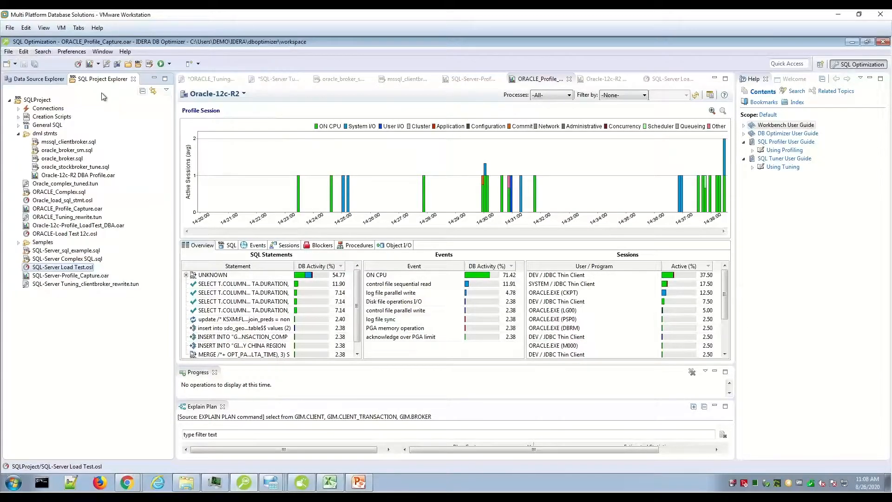
Start registering a new data source under Managed Data Sources, choose Oracle as the server type, and view its connection settings
click(51, 82)
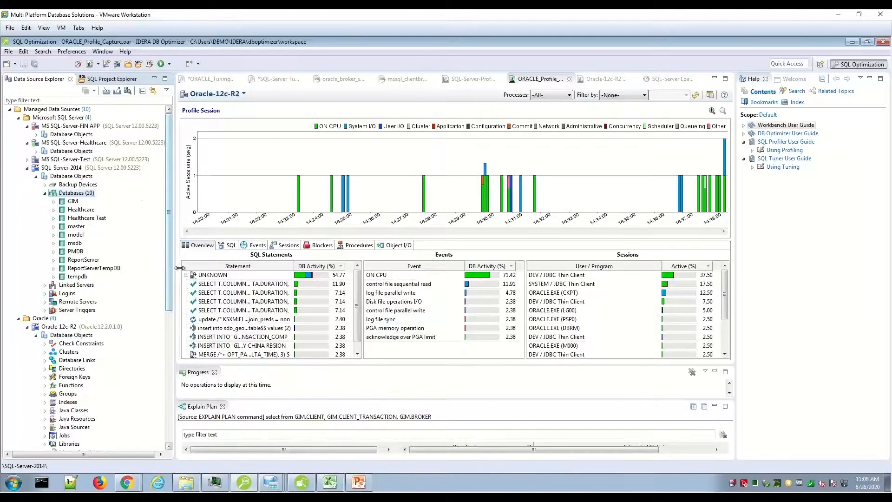
right_click(70, 110)
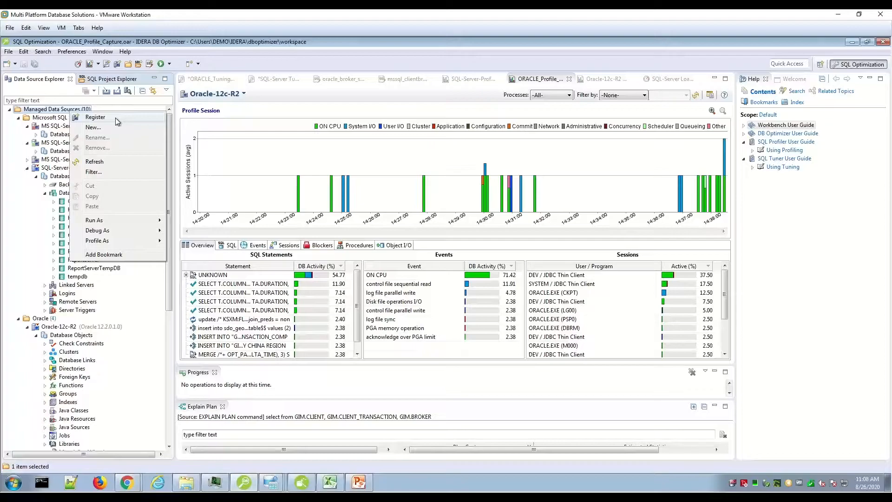
click(116, 118)
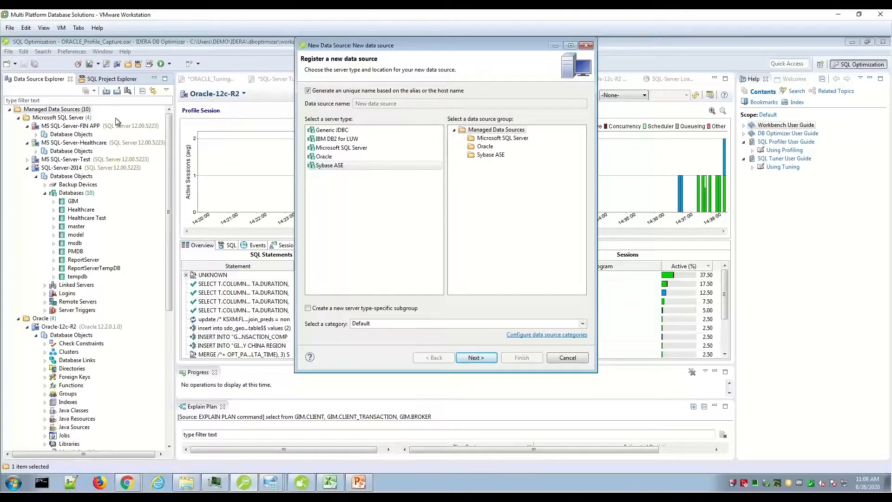
drag(420, 46, 375, 102)
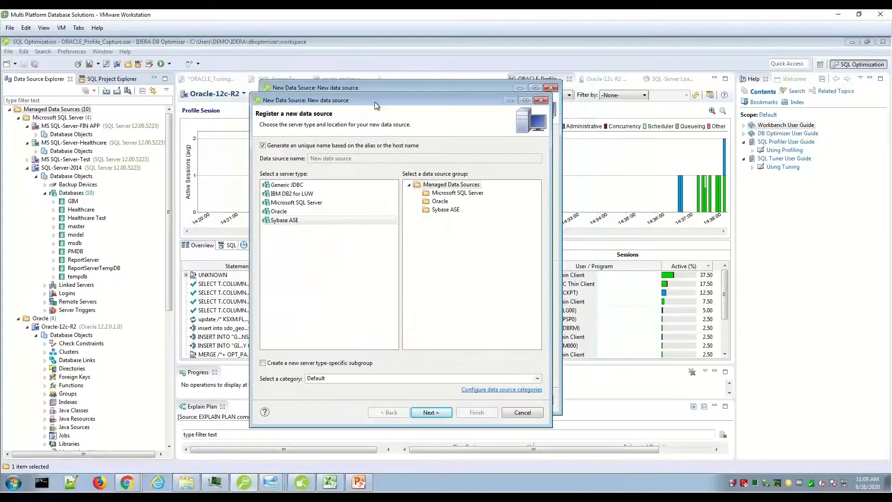
click(299, 212)
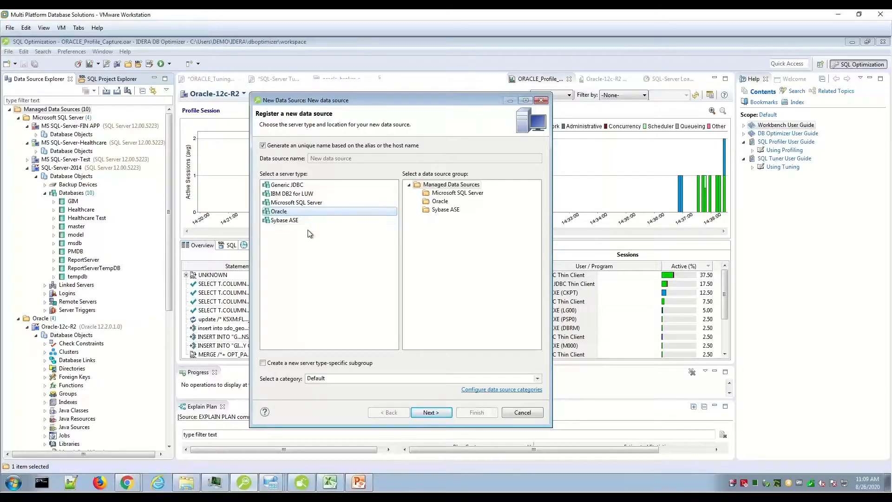
drag(359, 102, 341, 90)
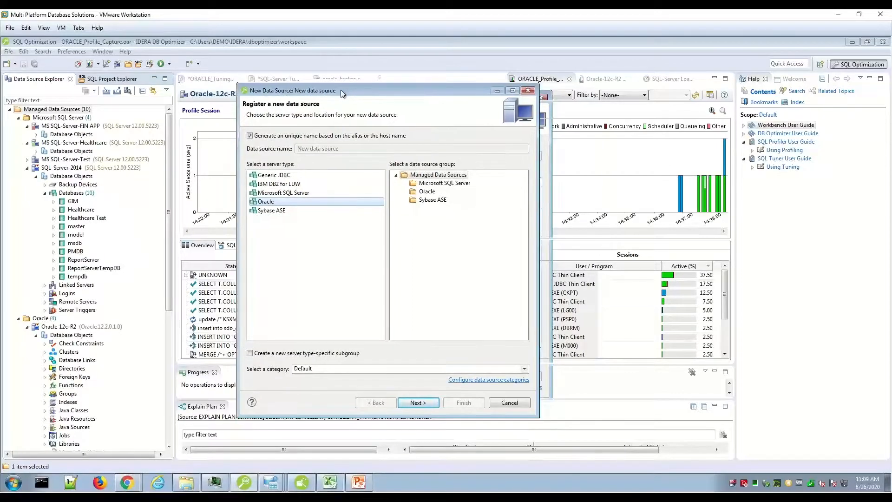
click(420, 401)
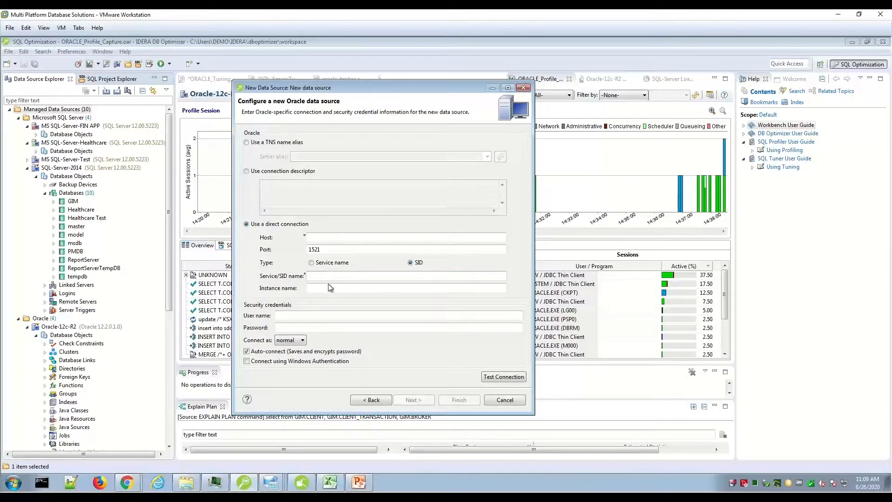
Switch the new data source's server type to Microsoft SQL Server, view its connection settings, and cancel the registration
click(387, 401)
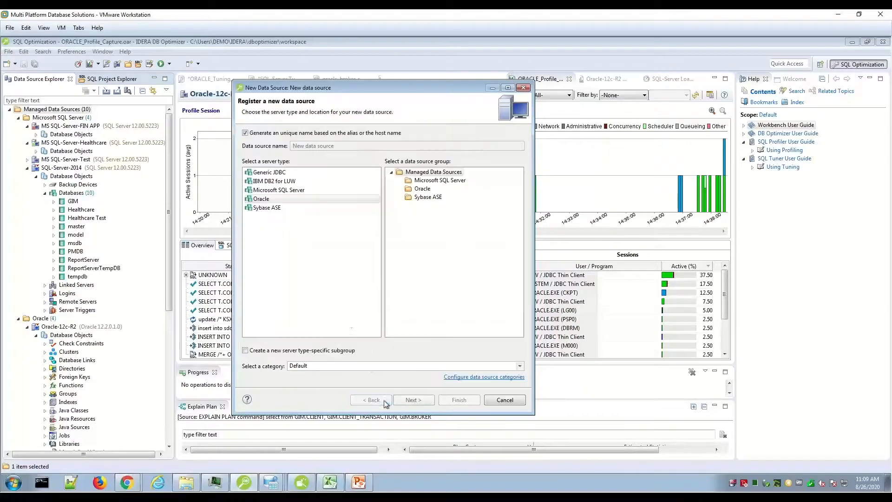
click(278, 191)
click(409, 400)
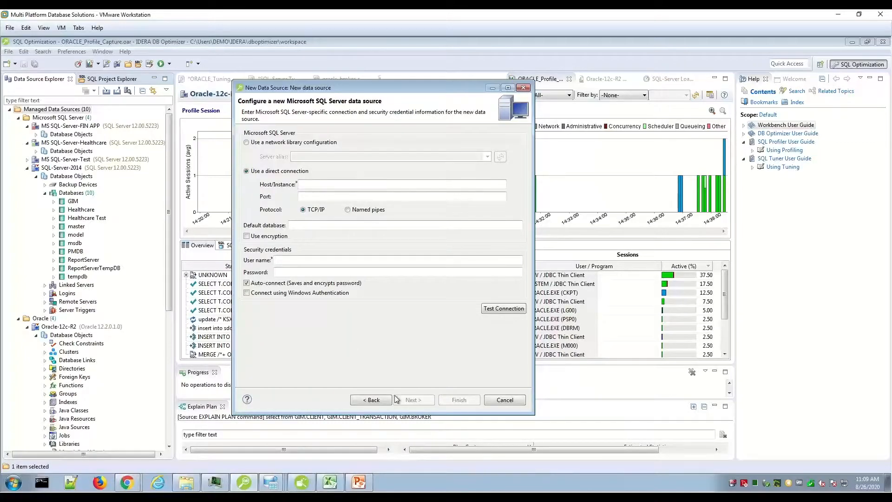
click(504, 400)
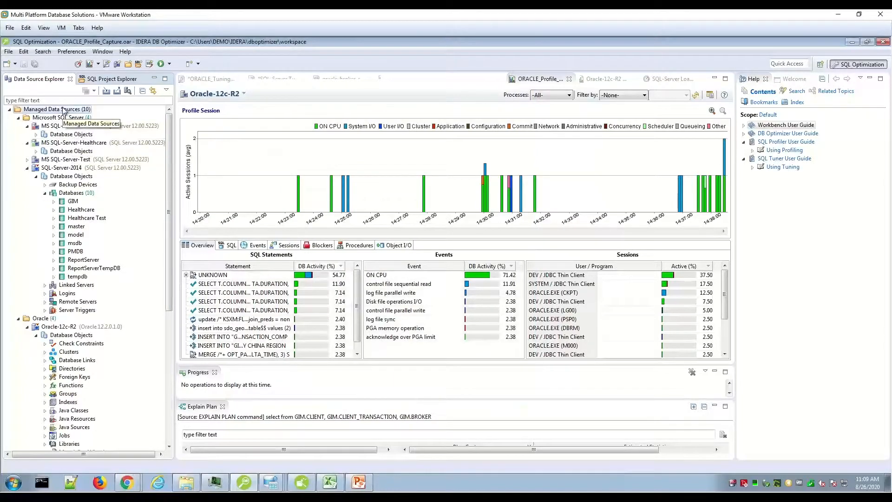
Review the commands available for the MS SQL-Server-FIN APP data source and dismiss them without choosing any
click(64, 126)
right_click(64, 127)
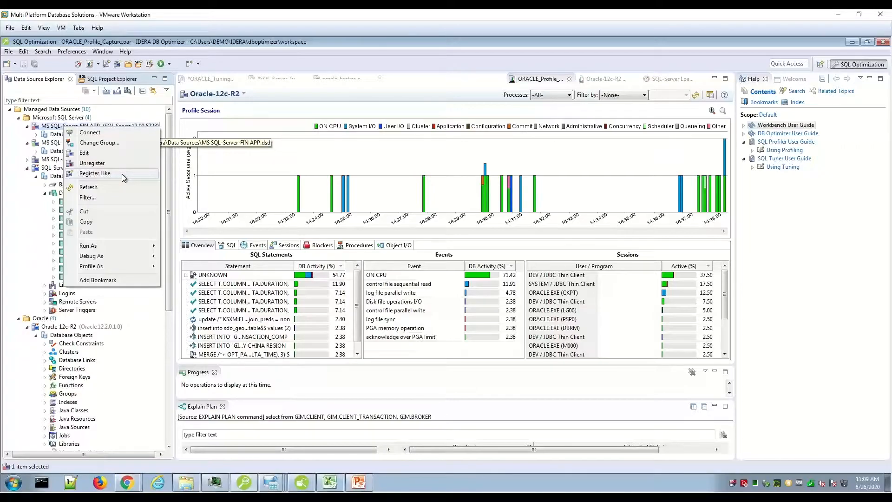
click(320, 57)
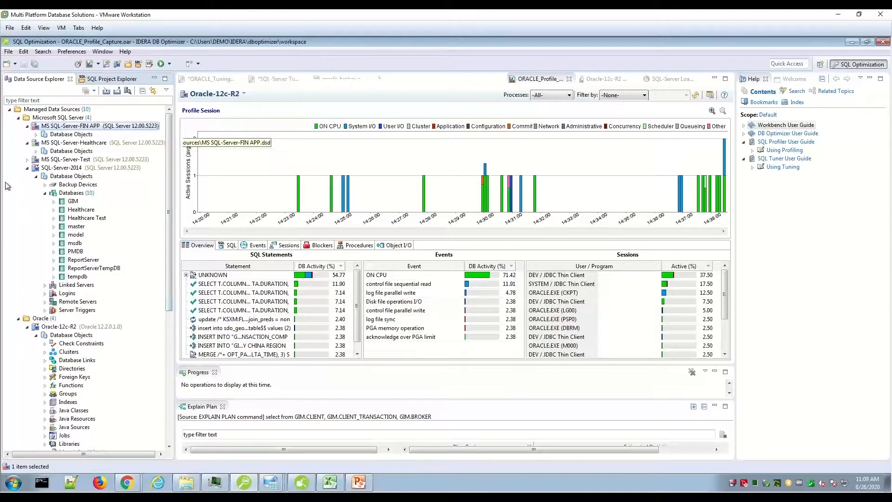
Collapse the database objects of Oracle-12c-R2 and expand the tables of the GIM database in SQL-Server-2014
click(45, 193)
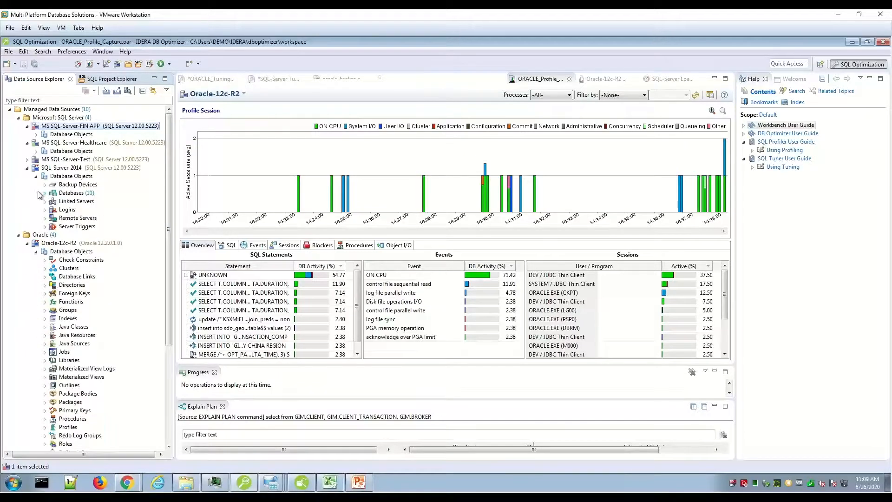
click(36, 251)
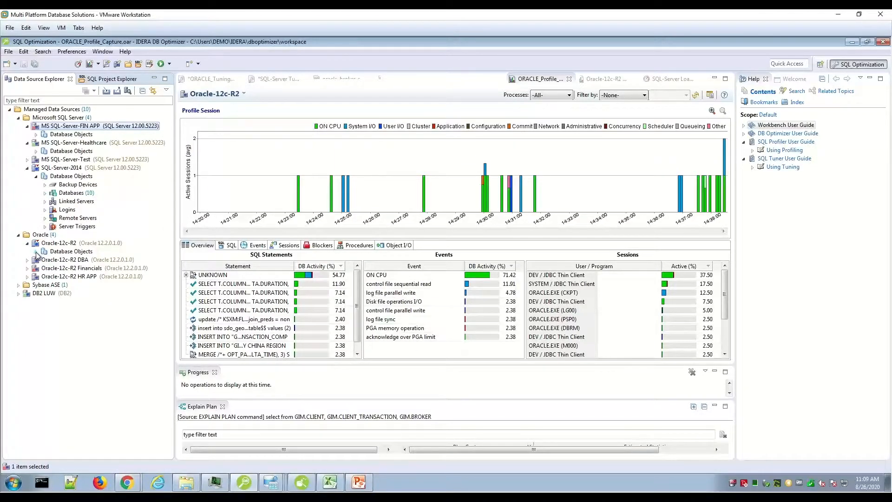
click(45, 193)
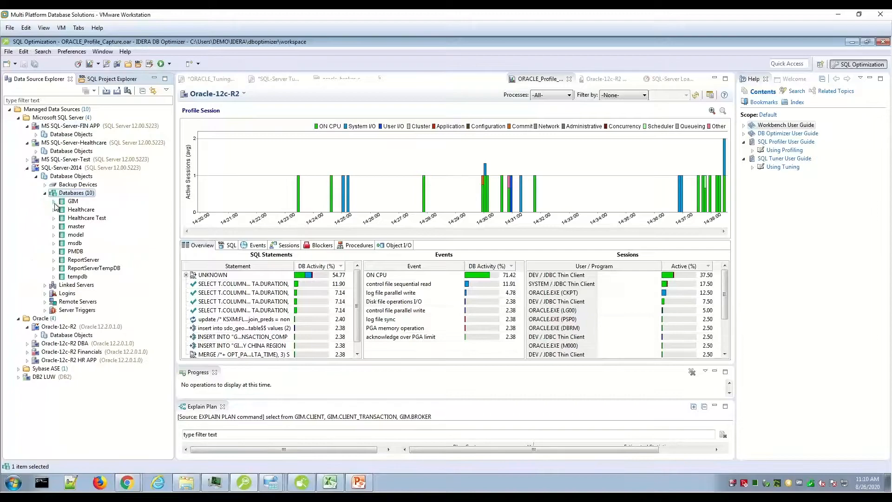
click(54, 201)
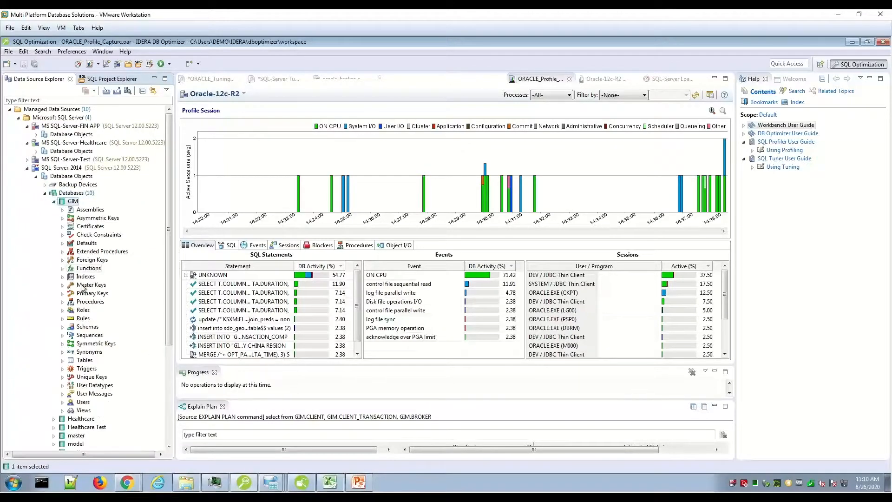
click(64, 362)
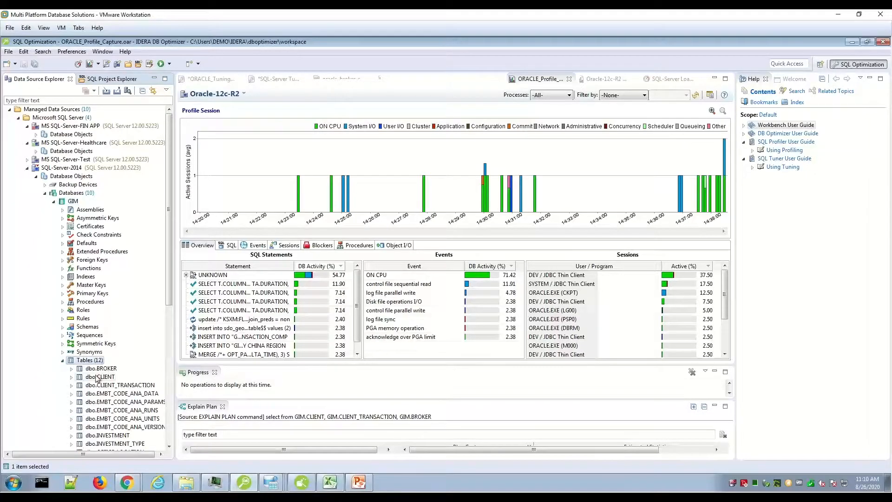
Review the commands available for GIM's Tables folder and its dbo.BROKER table, and collapse the GIM database
right_click(90, 362)
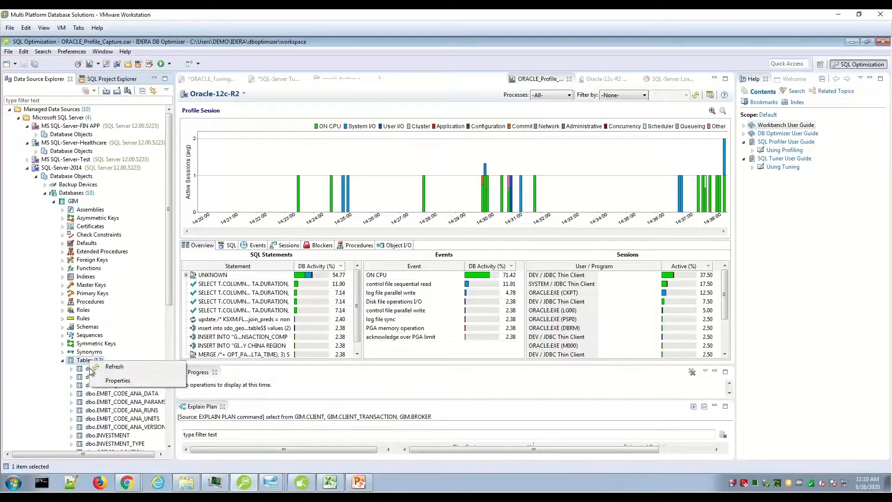
click(91, 369)
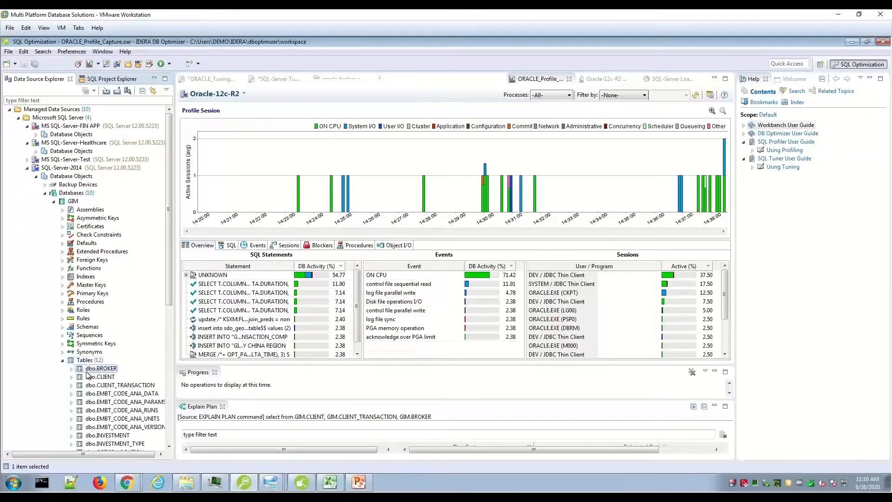
right_click(93, 370)
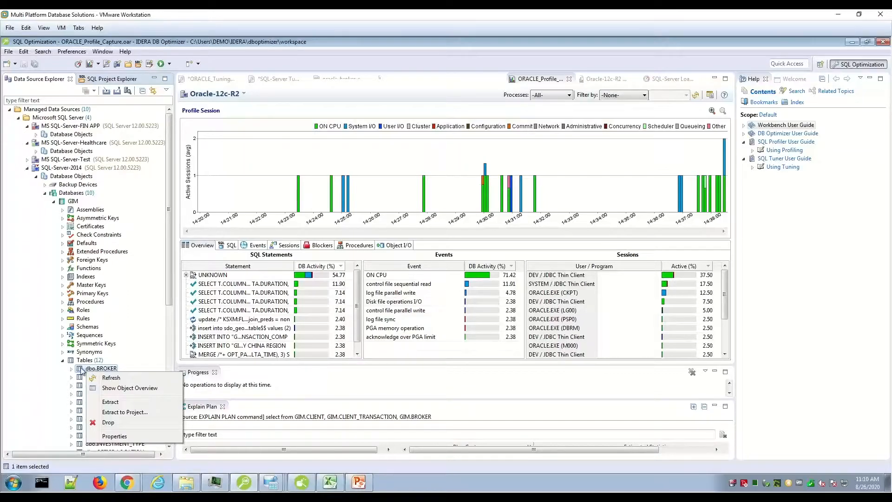
click(62, 361)
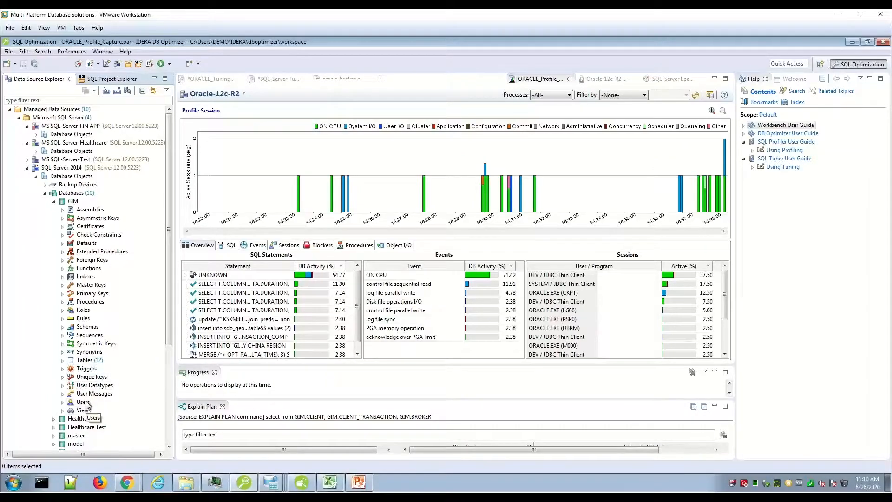
click(54, 203)
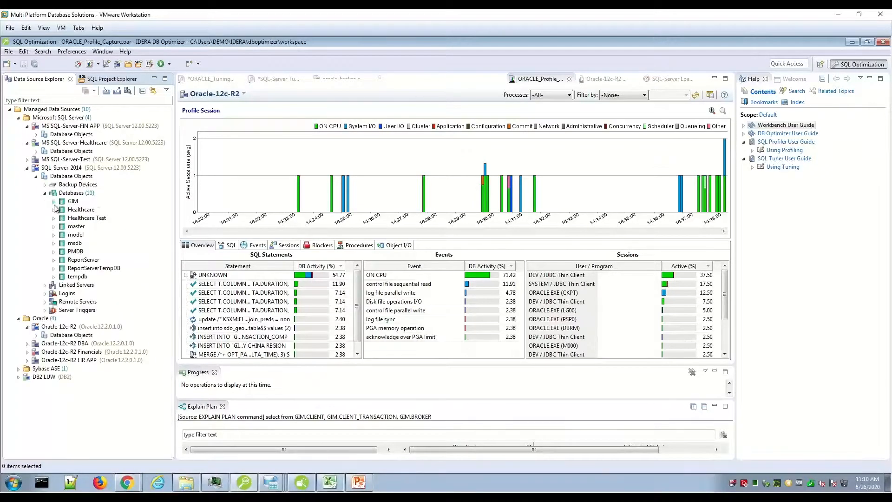
Expand the database objects of Oracle-12c-R2 and look through their categories
click(36, 336)
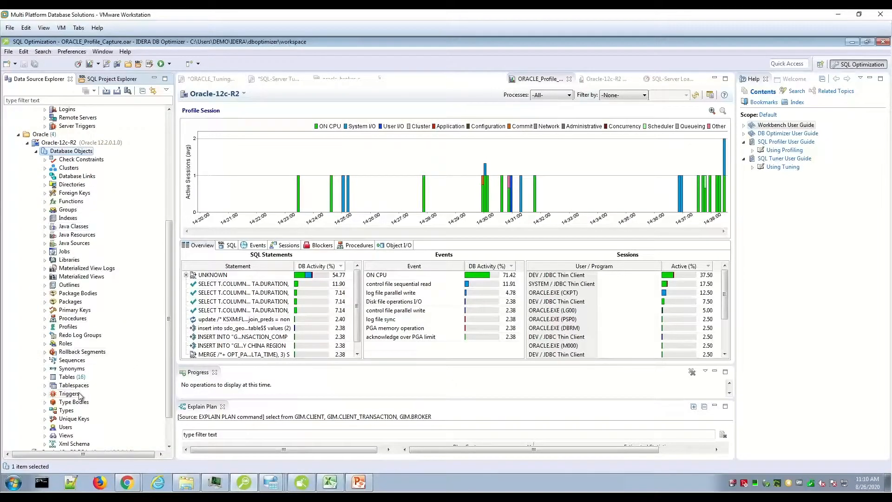
scroll(168, 318, up, 4)
drag(168, 319, 169, 262)
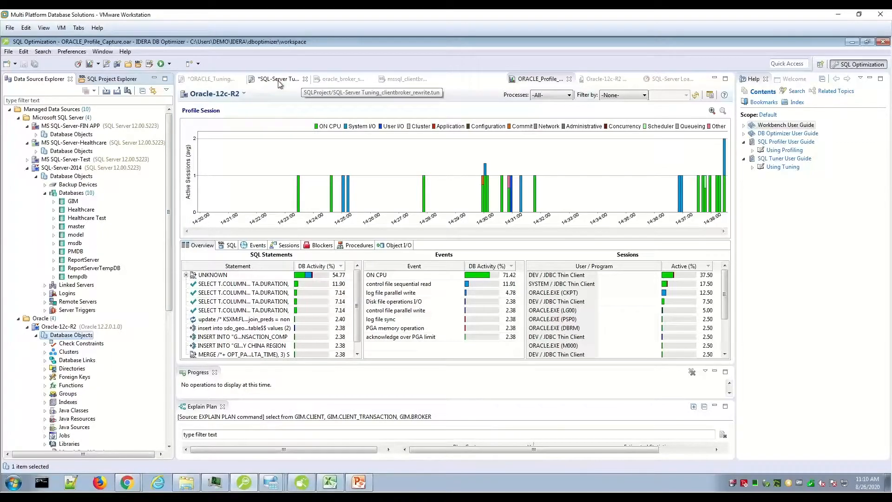
Switch to mssql_clientbroker.sql and select its entire SELECT statement
click(404, 80)
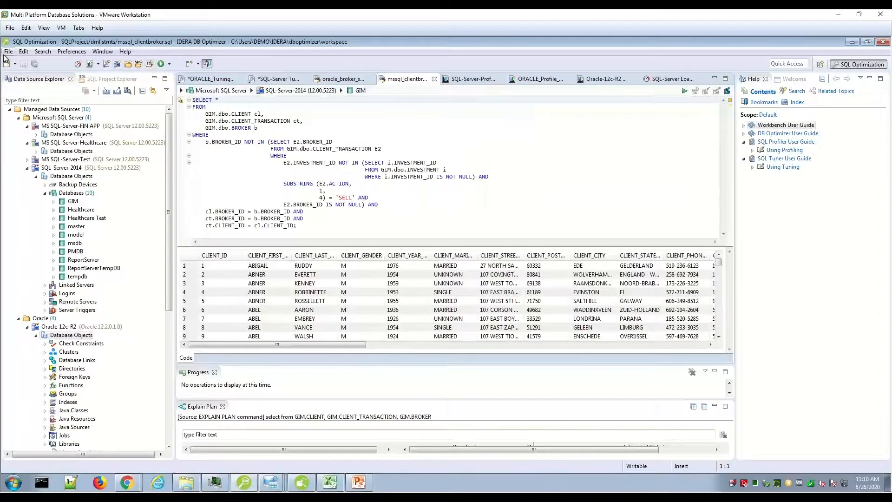
click(15, 64)
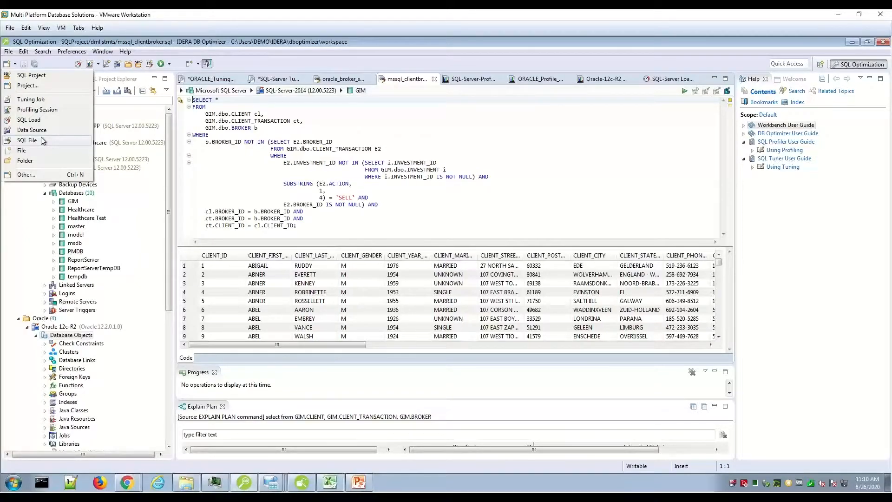
click(301, 228)
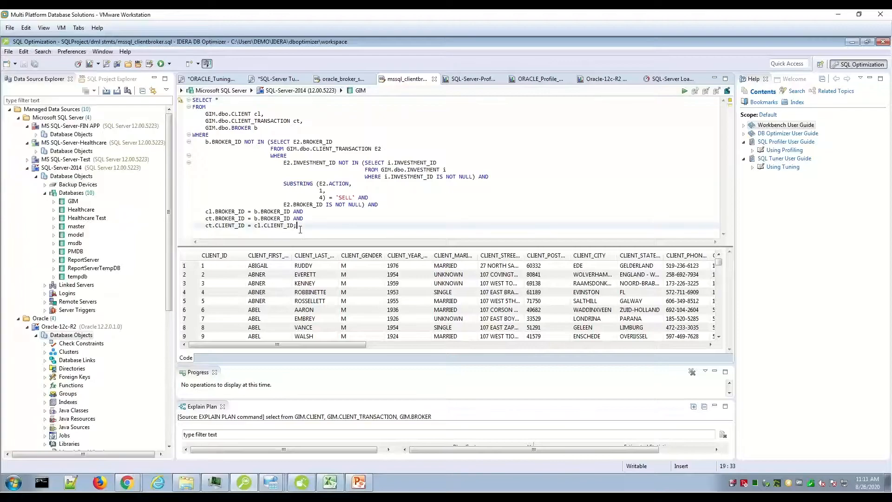
key(ctrl+shift+Home)
key(ctrl+c)
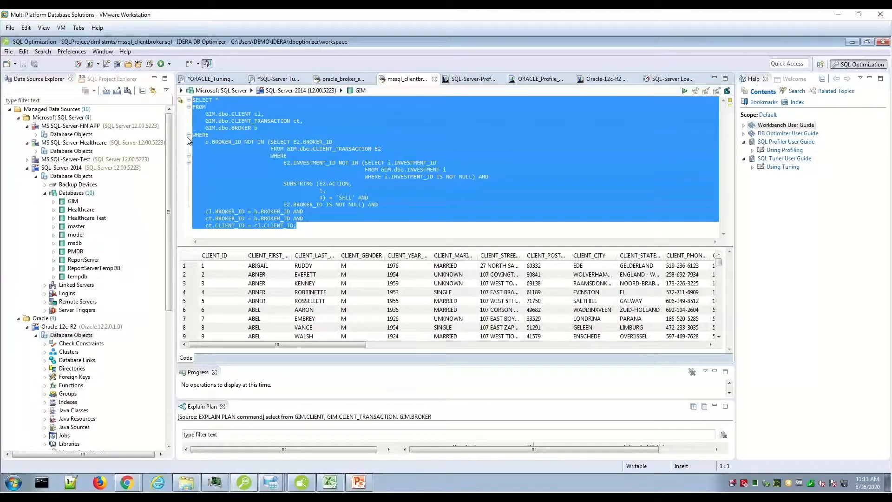
Create a new SQL file and set its data source to SQL-Server-2014 under Microsoft SQL Server
click(15, 64)
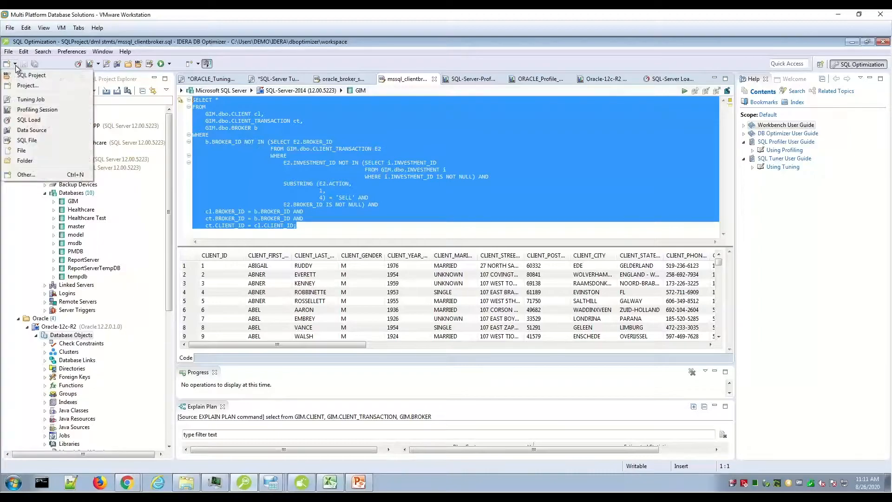
click(54, 141)
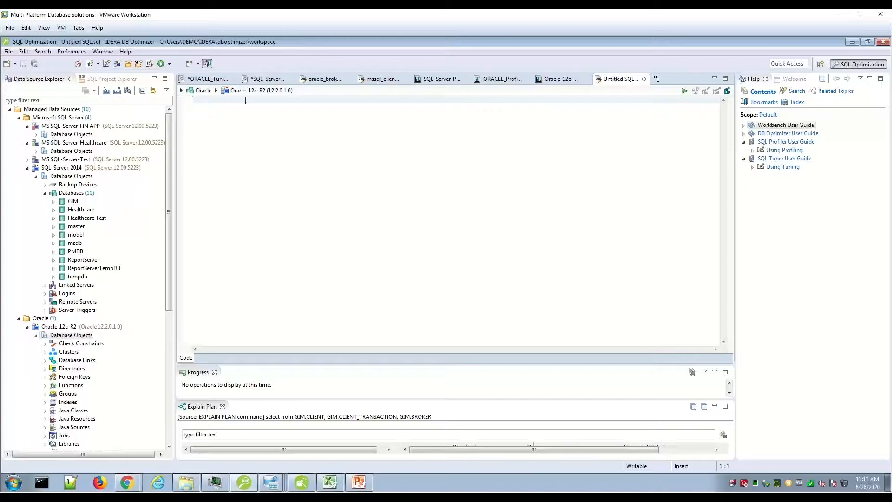
click(181, 91)
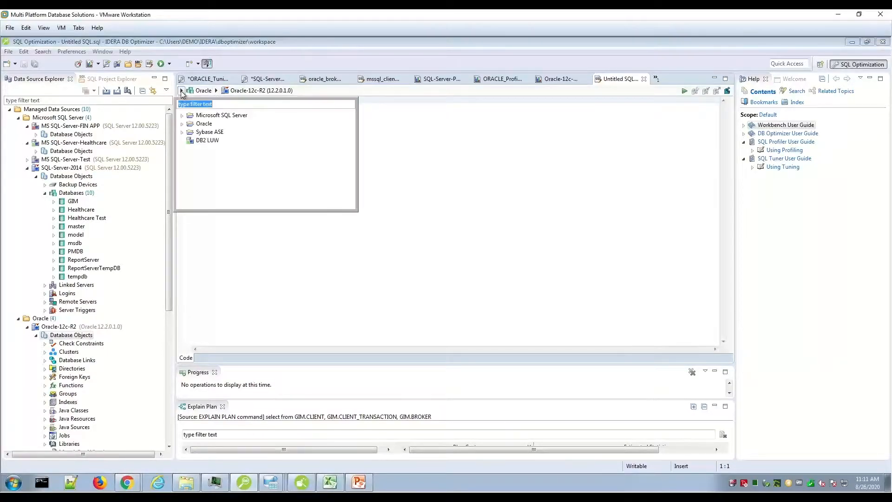
click(182, 116)
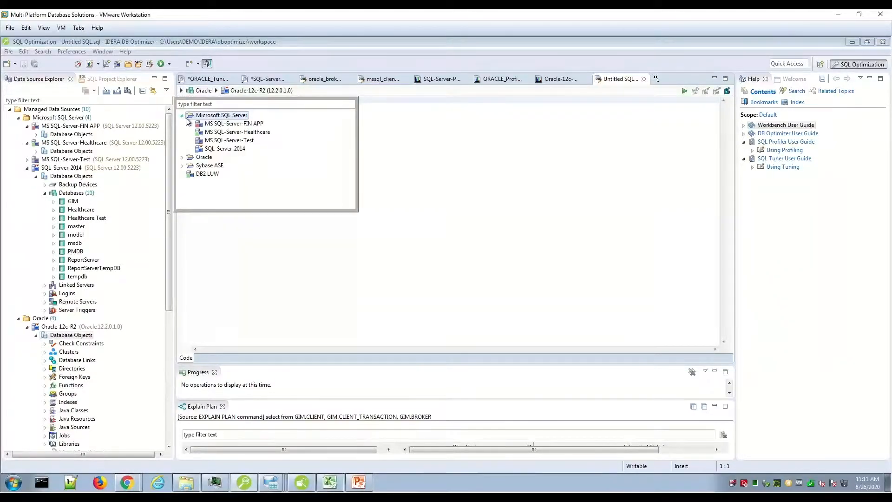
click(219, 149)
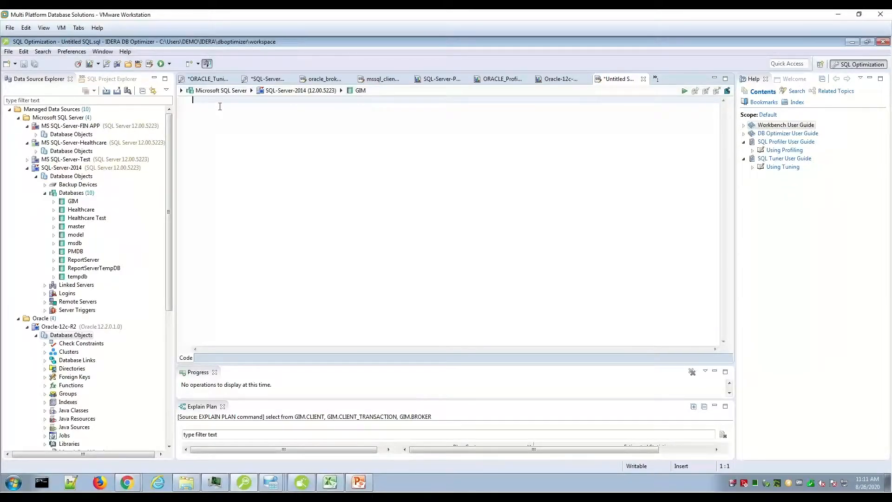
Paste the copied SELECT statement into the new SQL file and execute it against the GIM database
key(ctrl+v)
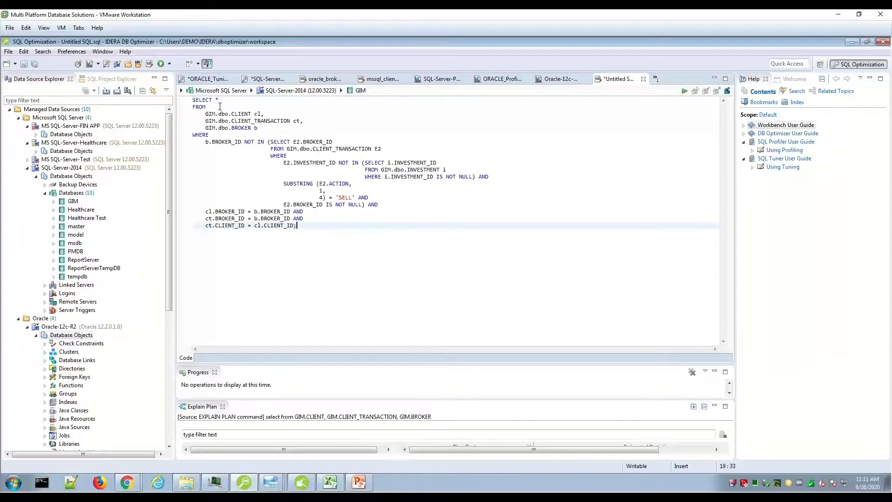
click(684, 92)
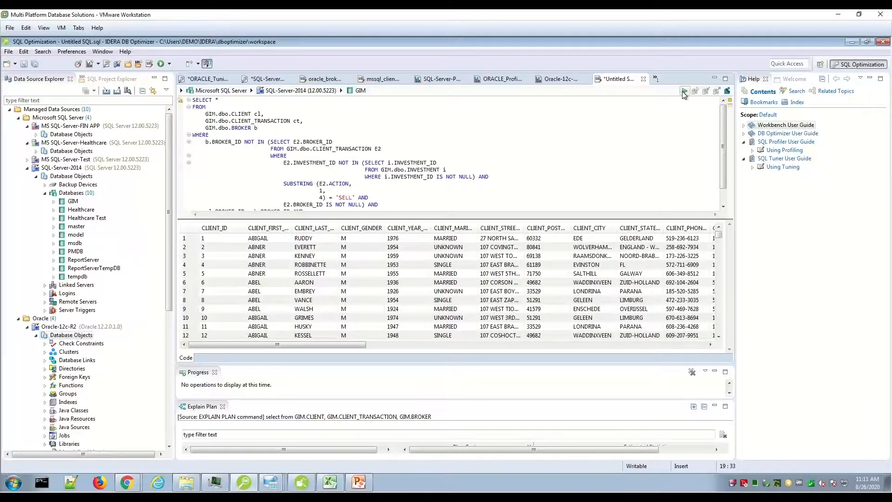
Try to generate an explain plan for the SELECT statement and dismiss the error dialog
right_click(468, 155)
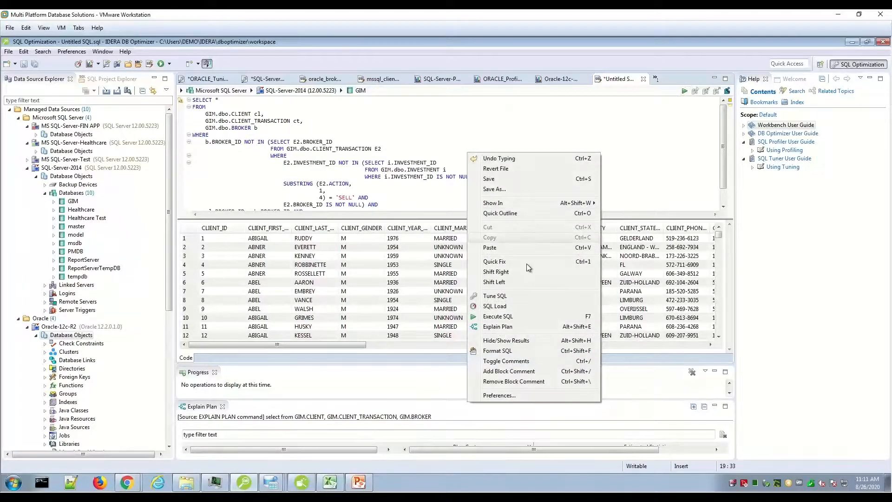
click(536, 327)
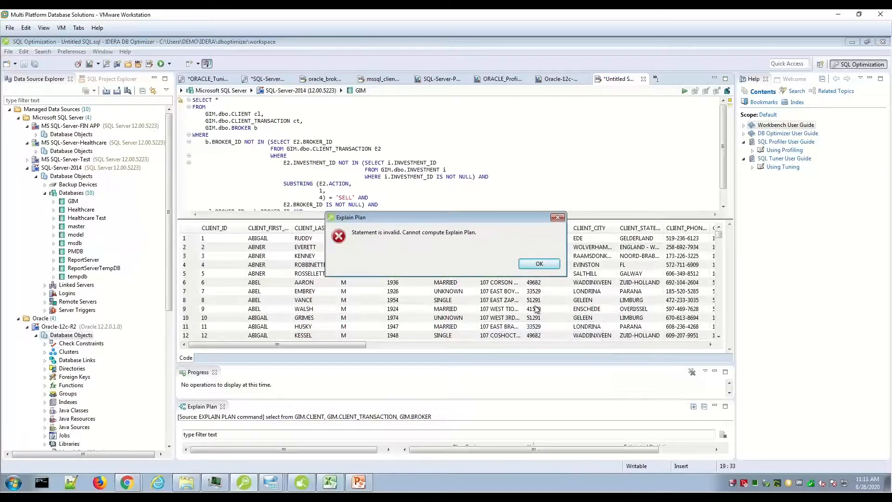
click(540, 264)
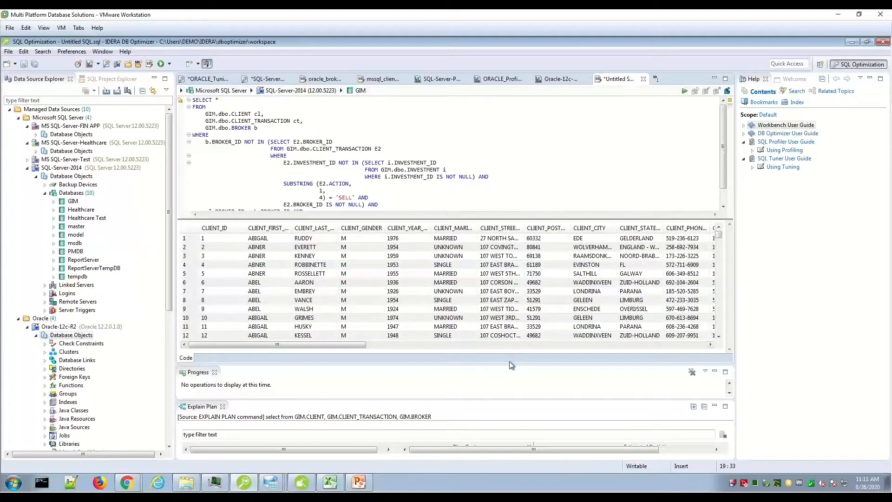
Resize the editor, Progress and Explain Plan areas so the Explain Plan gets most of the height
drag(510, 365, 514, 282)
drag(473, 398, 495, 264)
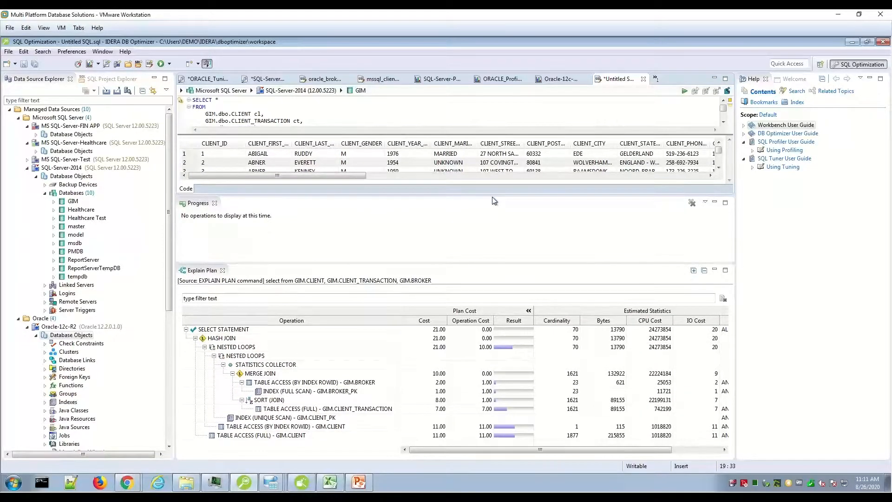
drag(496, 192, 496, 222)
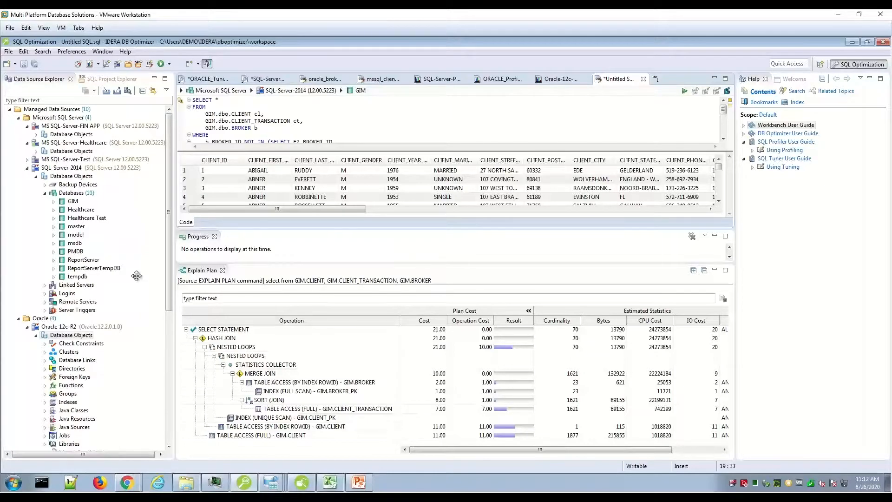
Maximize the Explain Plan to examine its operations and the GIM.BROKER table access row, and restore the layout
double_click(193, 273)
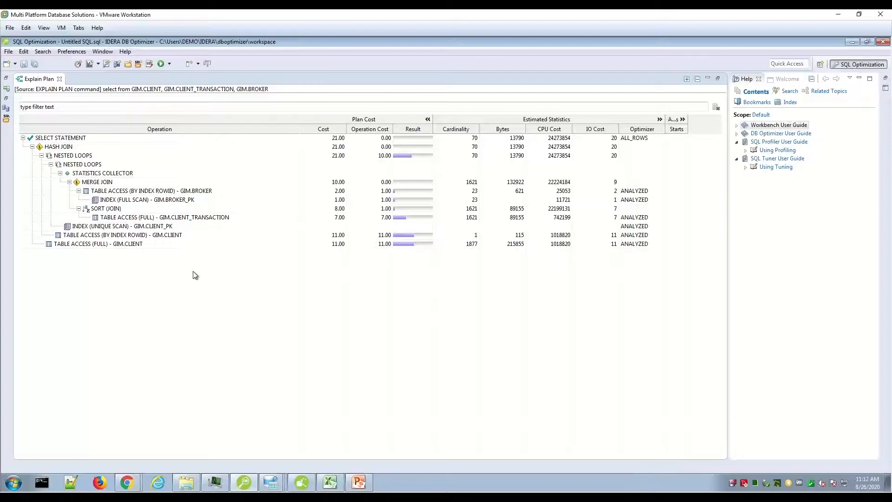
click(192, 193)
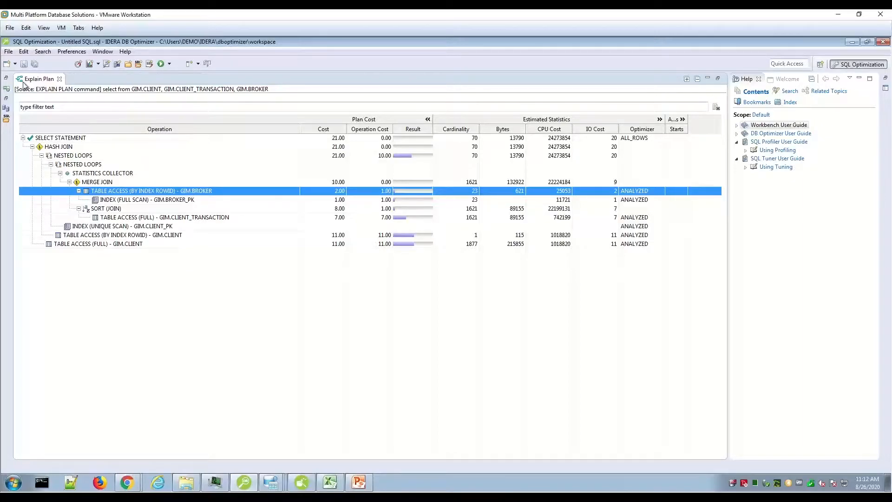
double_click(38, 81)
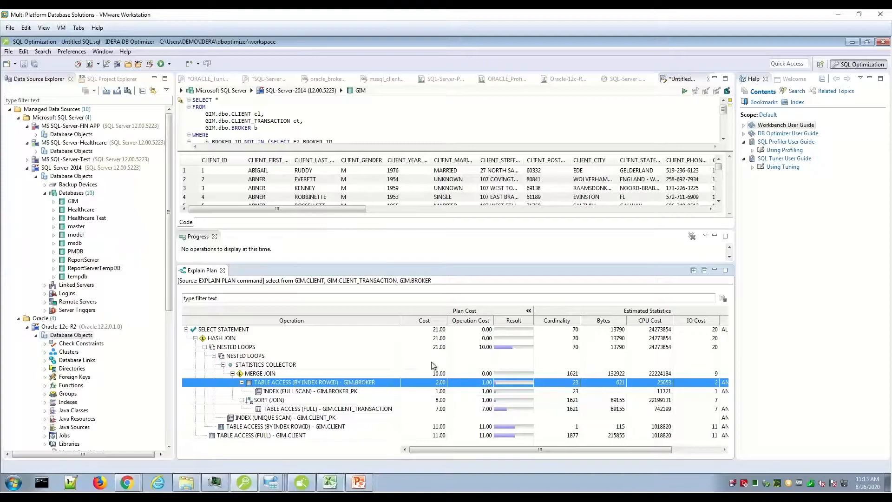
click(83, 54)
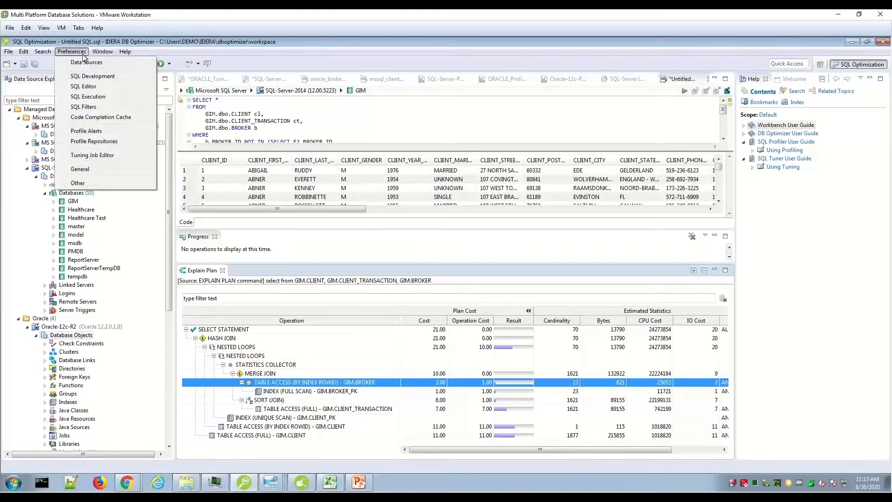
mouse_move(101, 55)
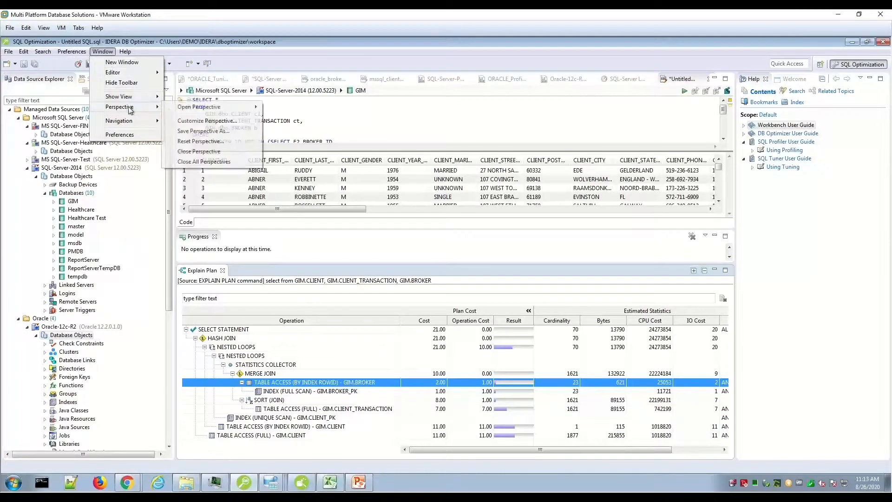
mouse_move(130, 102)
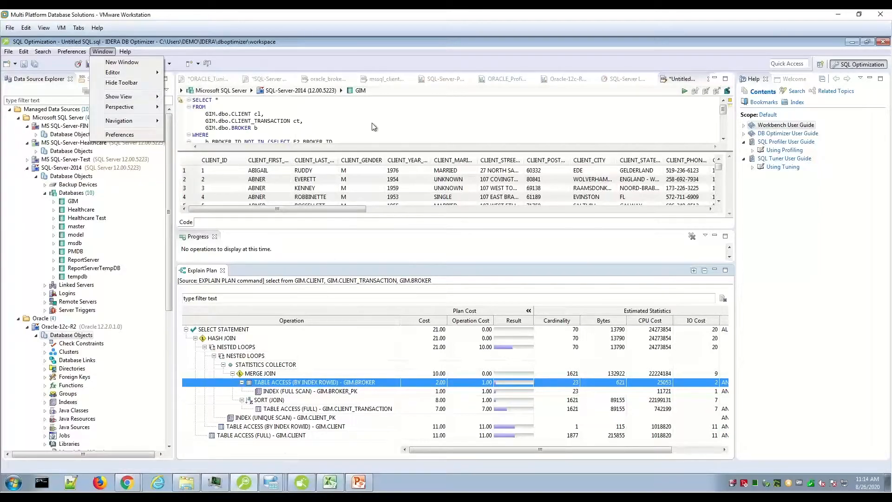
click(395, 217)
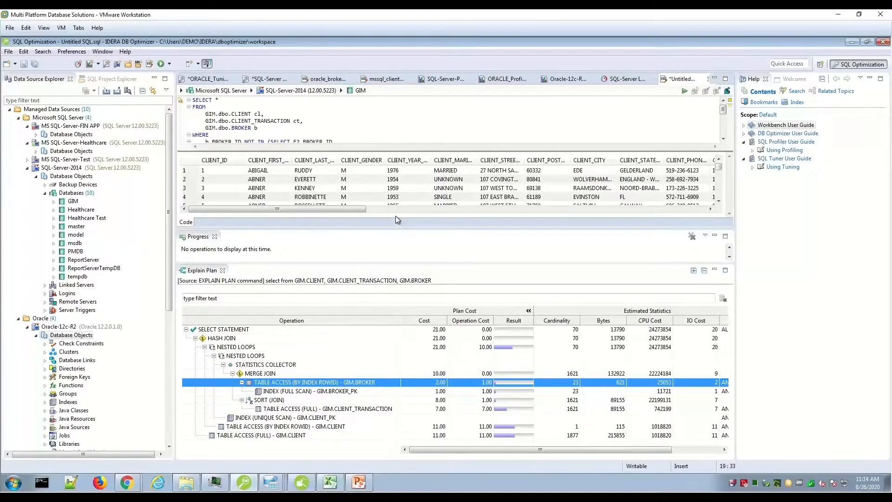
Create a new tuning job in an enlarged editor area and review the options for adding tuning statements
drag(398, 229, 399, 242)
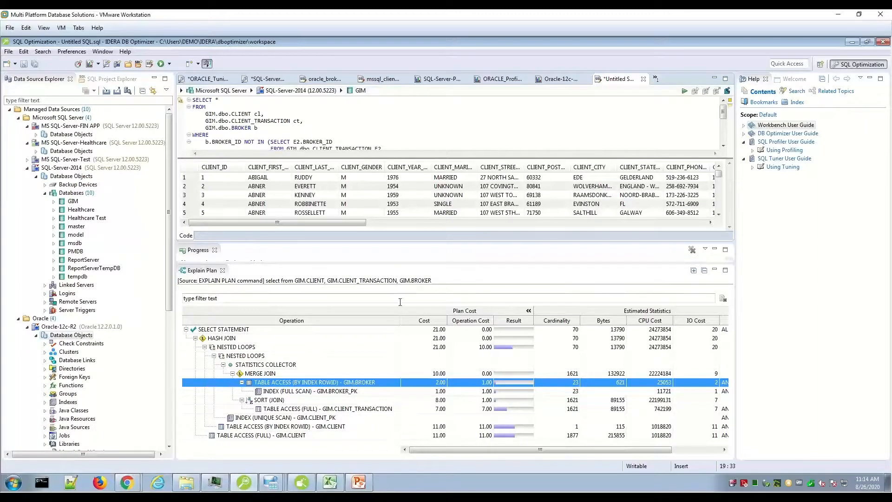
right_click(401, 135)
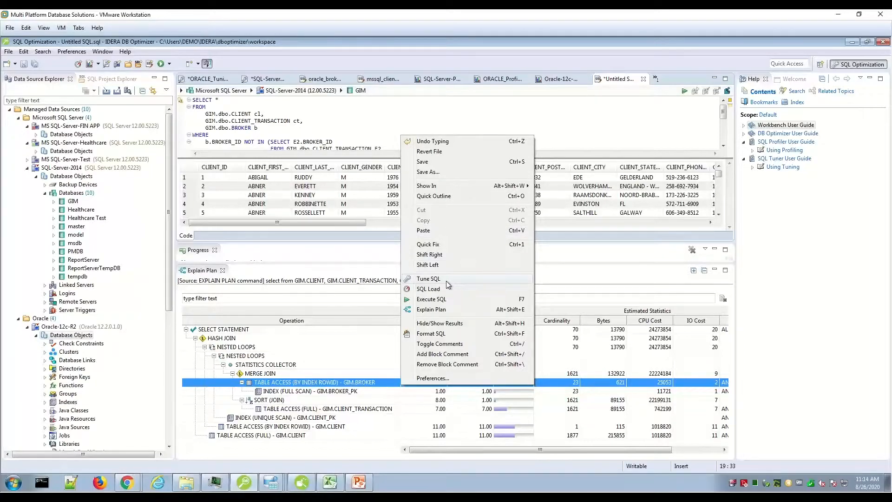
click(15, 66)
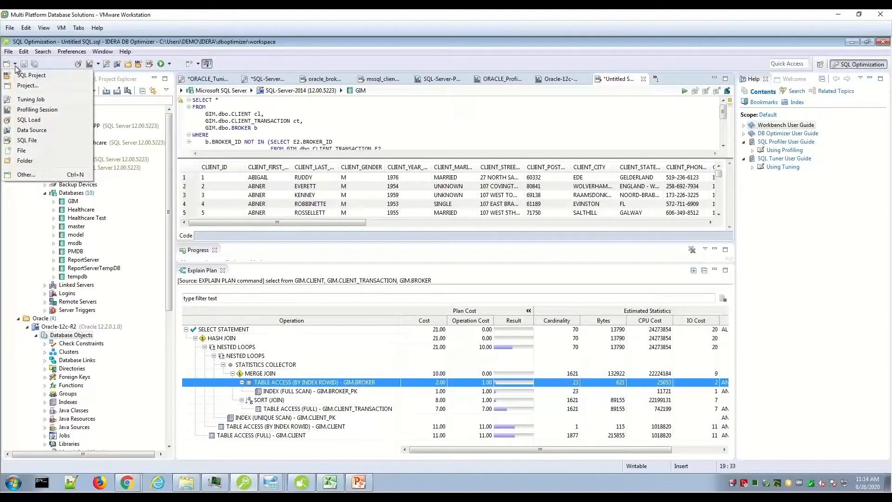
click(31, 99)
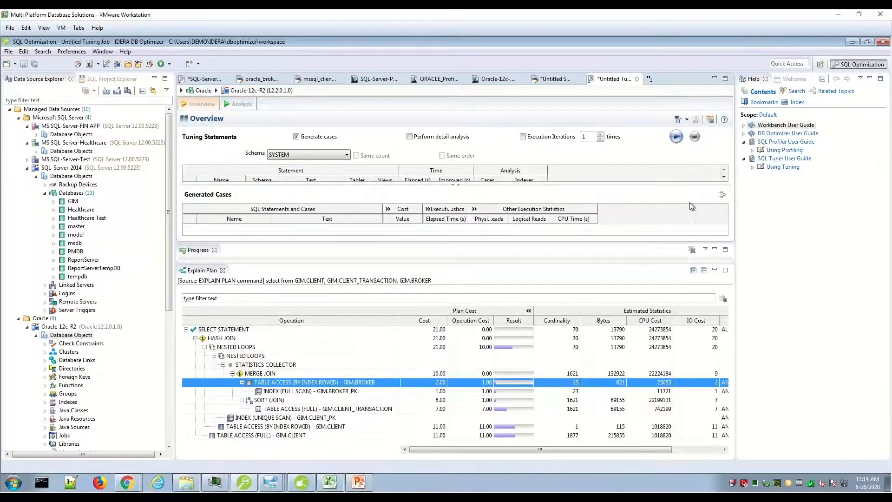
drag(254, 262, 260, 414)
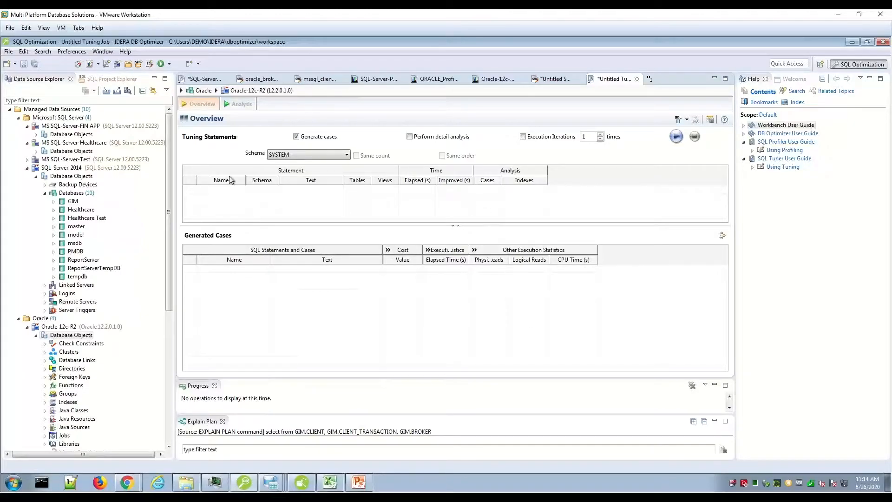
right_click(227, 196)
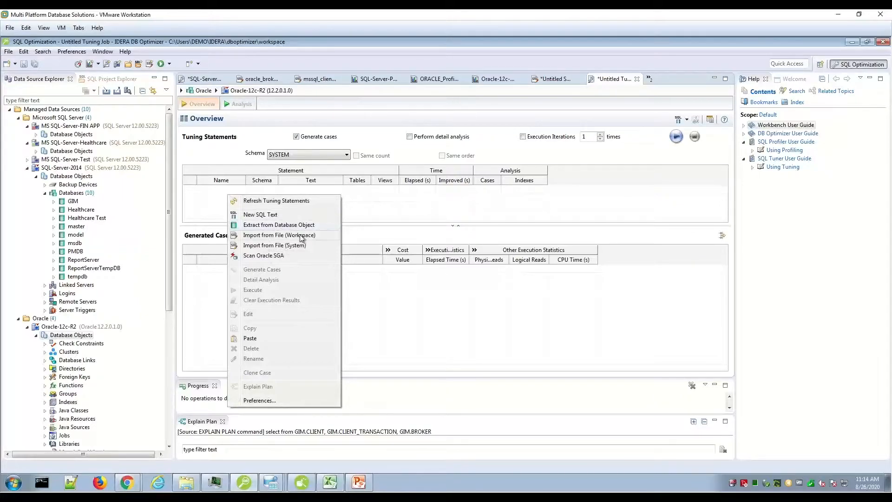
Return to the untitled SQL file and send its SELECT statement to a tuning job with Tune SQL
click(567, 79)
click(566, 80)
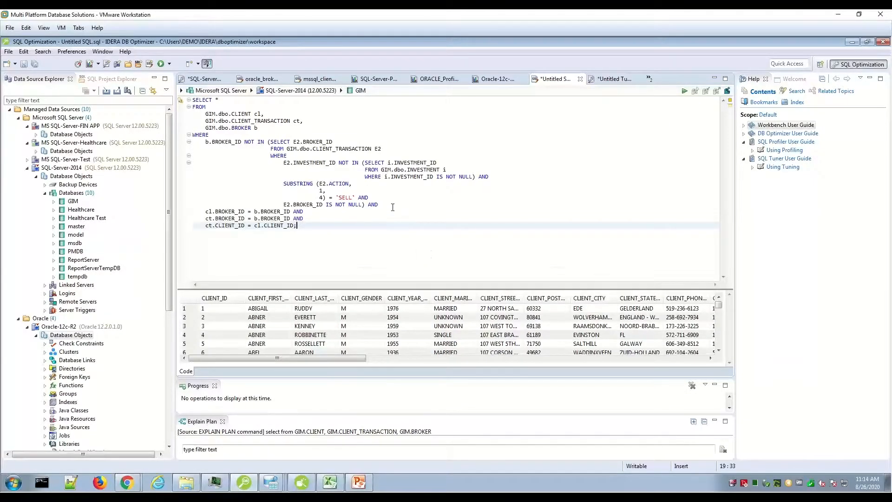
right_click(393, 207)
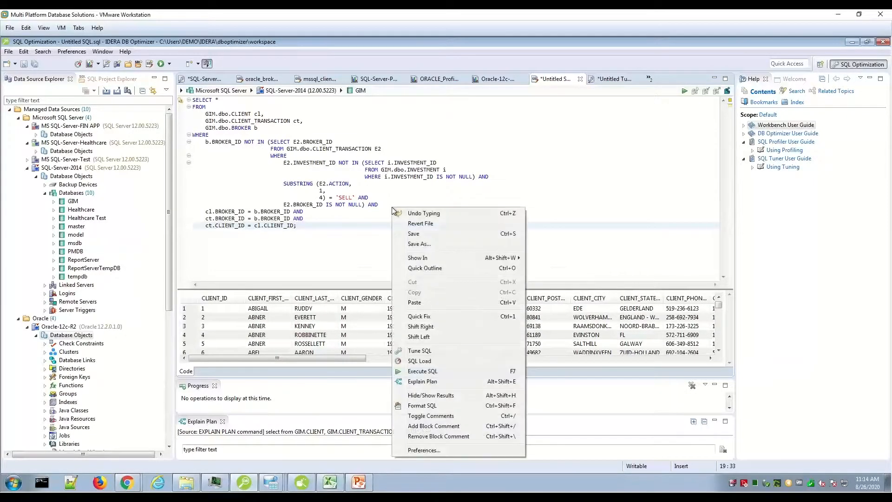
click(462, 351)
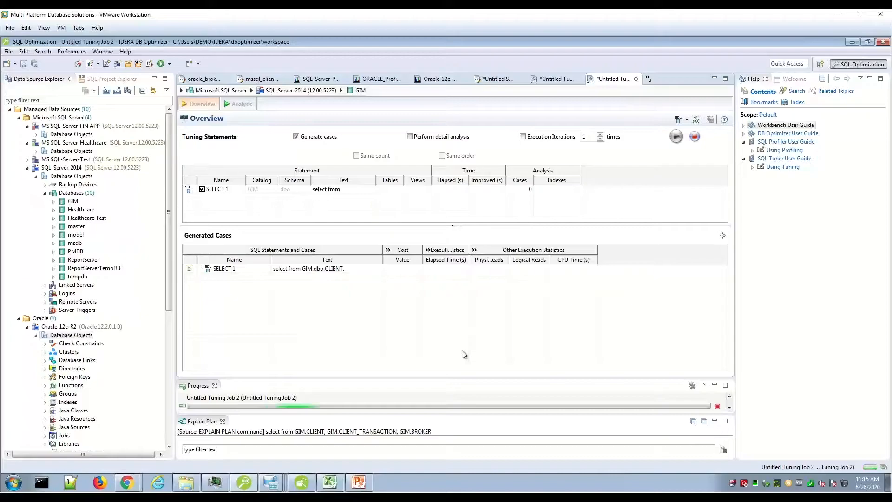
Check the catalog choices for SELECT 1 and look at the Oracle-12c-R2 profiling session before returning to the tuning job
click(254, 191)
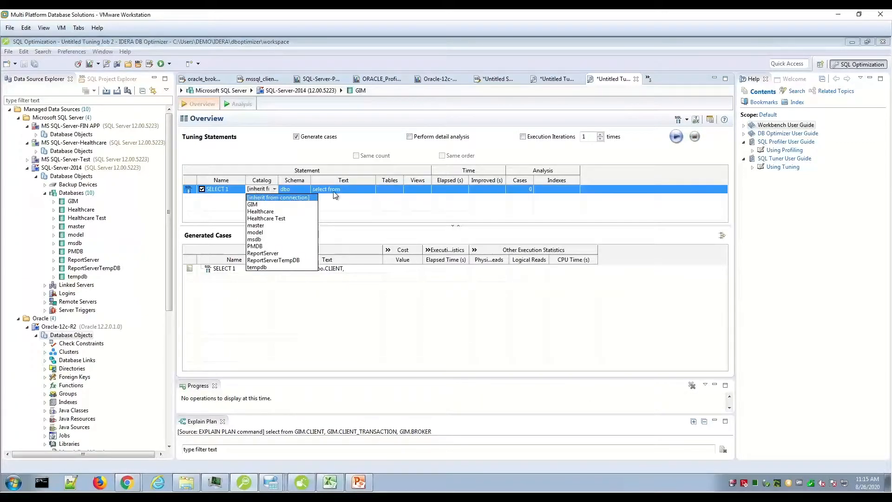
click(363, 194)
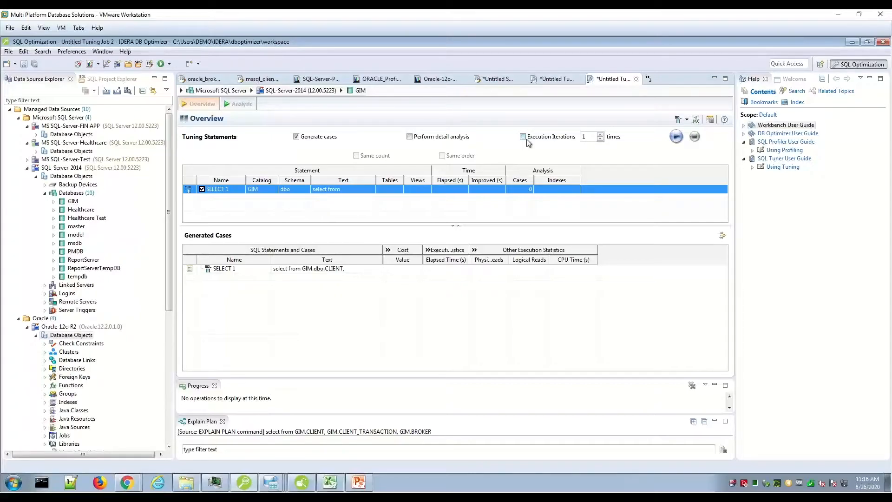
click(432, 83)
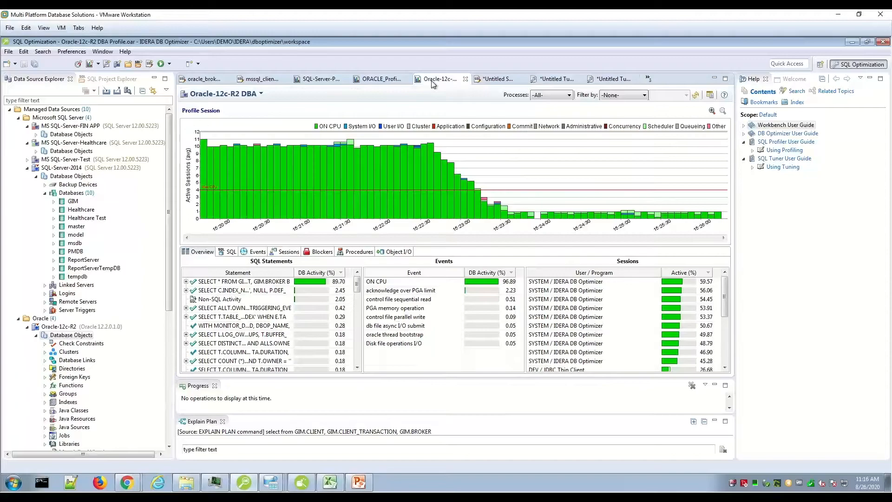
click(507, 82)
click(606, 84)
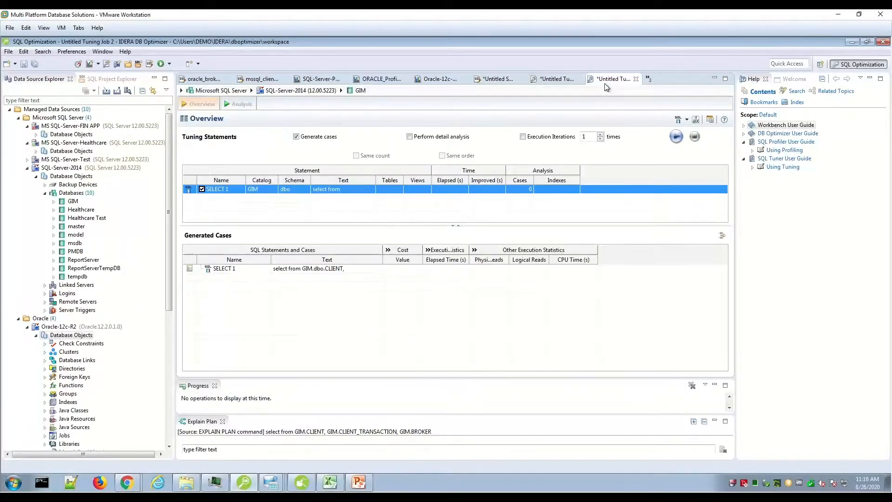
Enable detail analysis and execution iterations for the tuning job, with 3 iterations
click(410, 137)
click(523, 137)
click(601, 139)
click(600, 136)
click(600, 135)
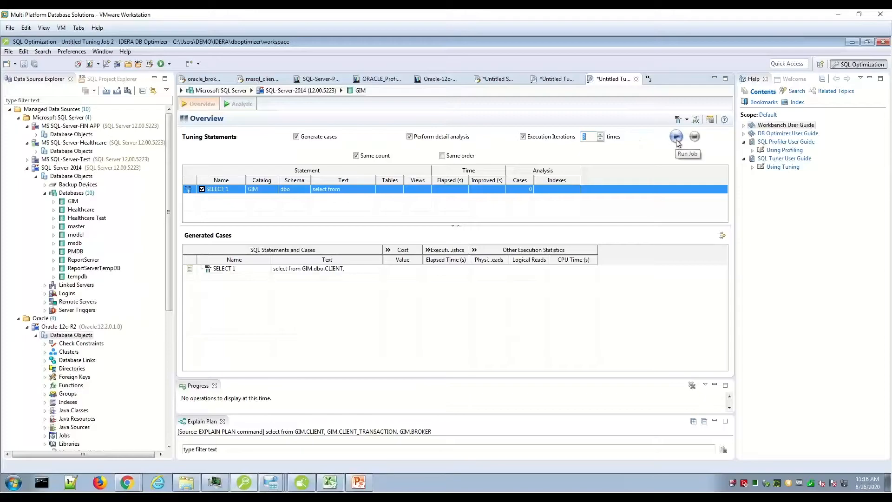
Check the source statement in the untitled SQL file and run the tuning job for SELECT 1
click(501, 82)
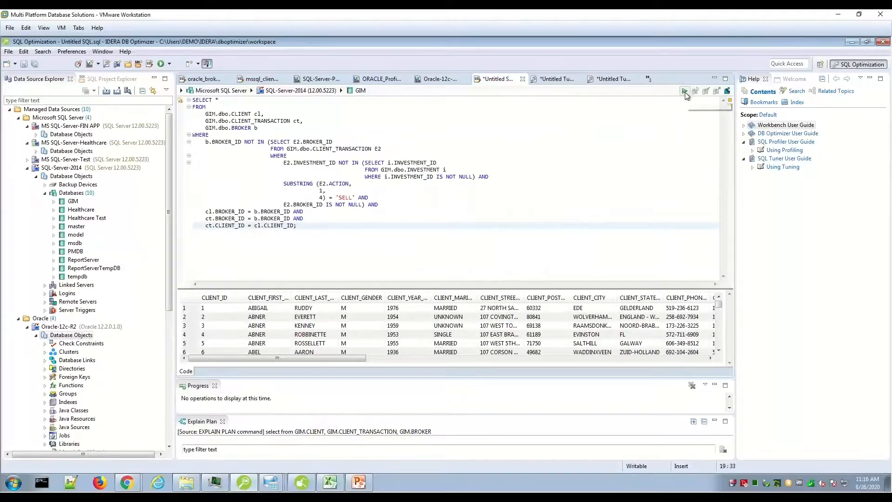
click(608, 80)
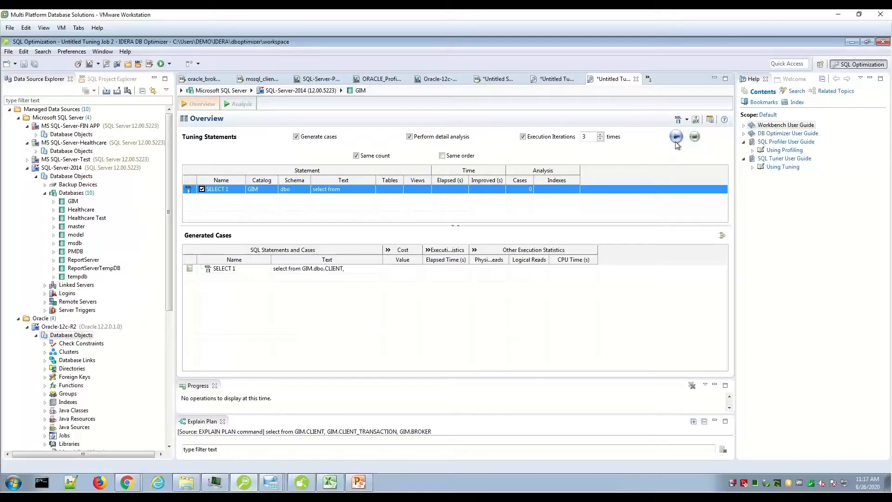
click(676, 142)
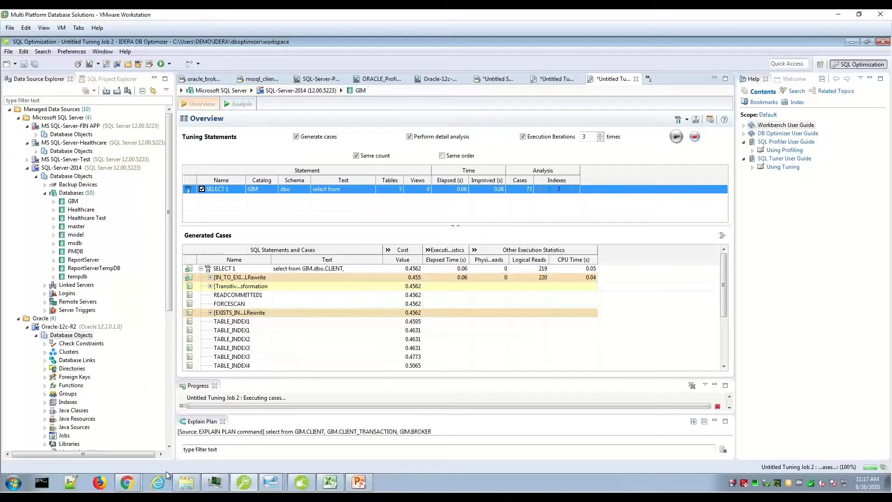
click(102, 51)
mouse_move(117, 98)
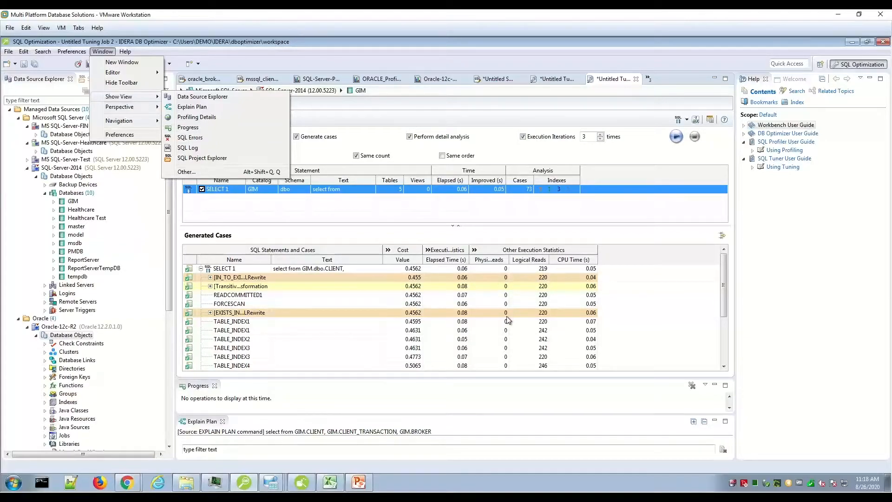
click(642, 161)
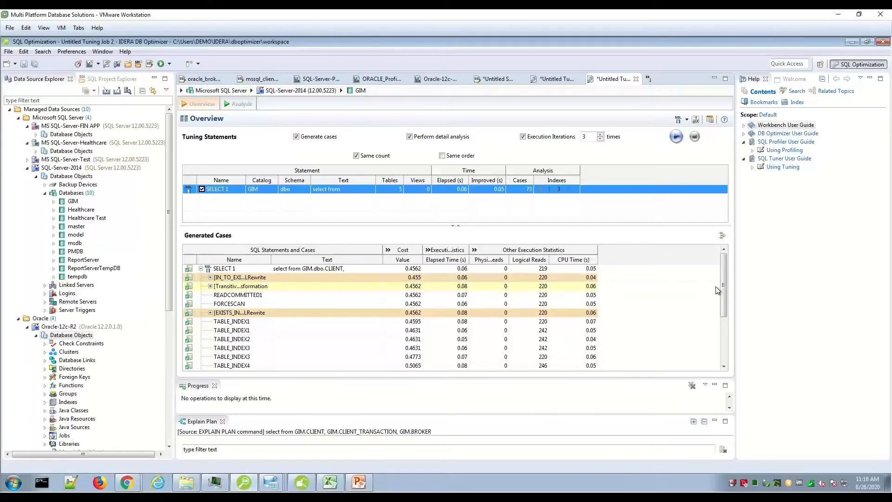
Expand the EXISTS_IN rewrite and the transformation case among SELECT 1's generated cases to examine their variants and statistics
mouse_move(723, 296)
mouse_down()
mouse_move(725, 329)
mouse_move(723, 296)
mouse_up()
click(211, 312)
click(210, 269)
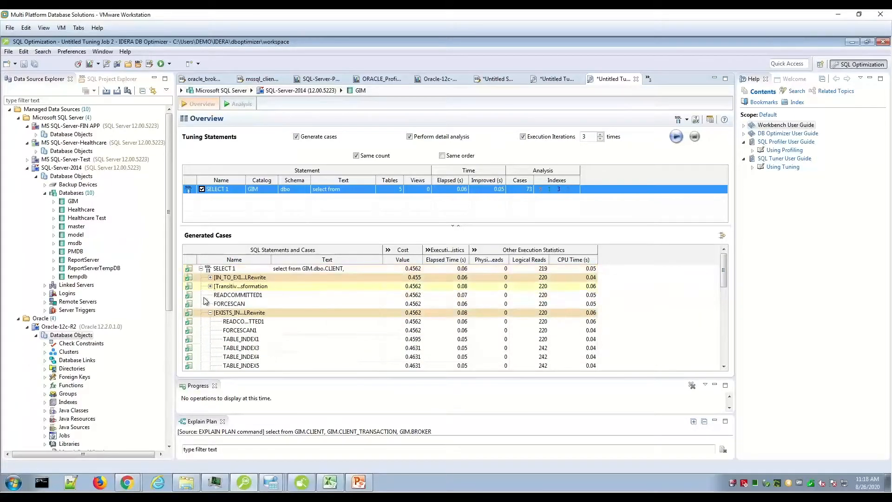
click(210, 287)
scroll(211, 289, up, 1)
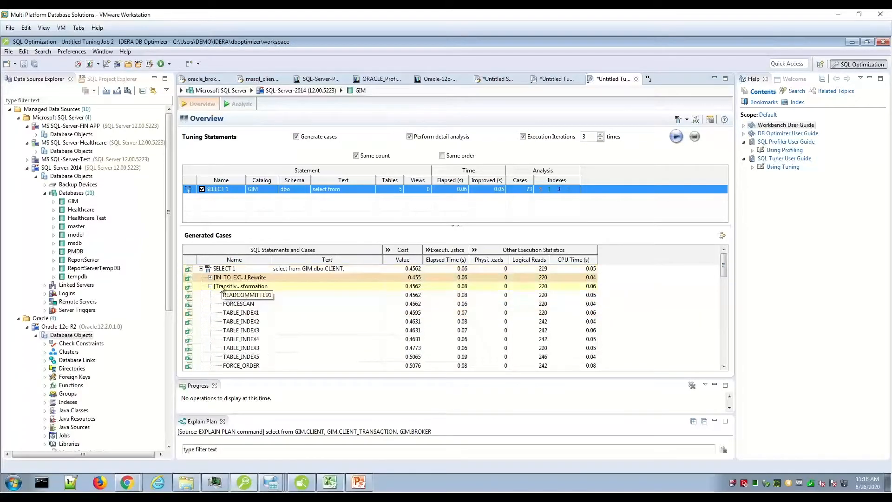
Expand the [IN_TO_EXISTS] SQLRewrite case under SELECT 1 and check which actions are available for its TABLE_INDEX5 variant
click(210, 278)
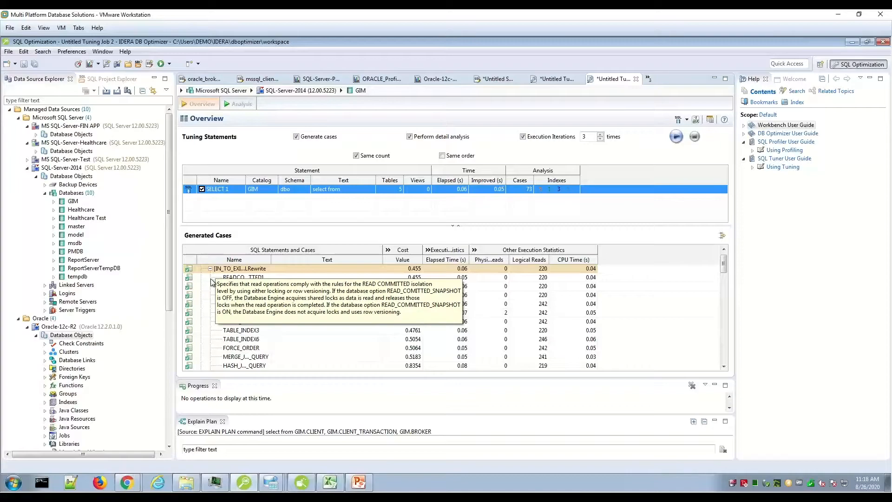
right_click(247, 322)
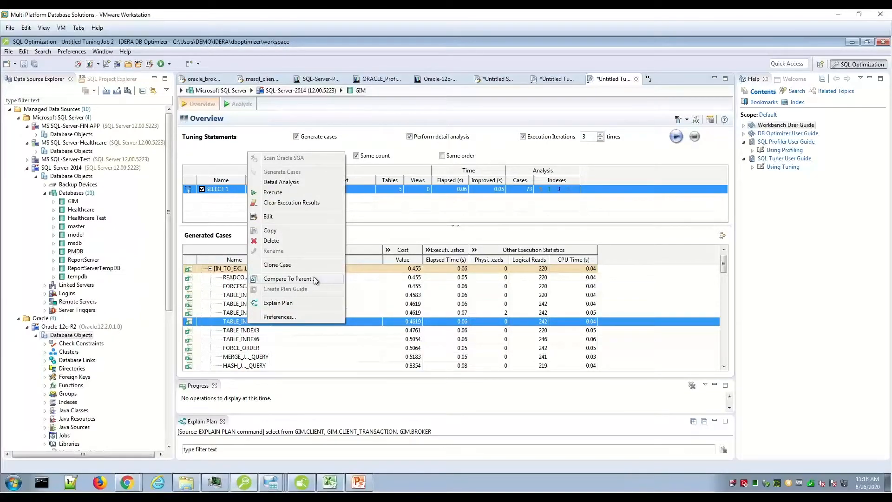
click(724, 265)
drag(723, 265, 724, 260)
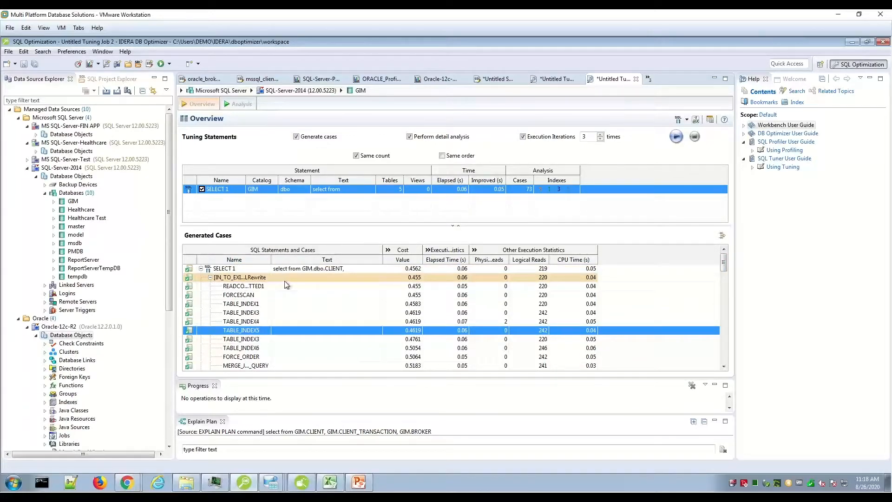
click(294, 270)
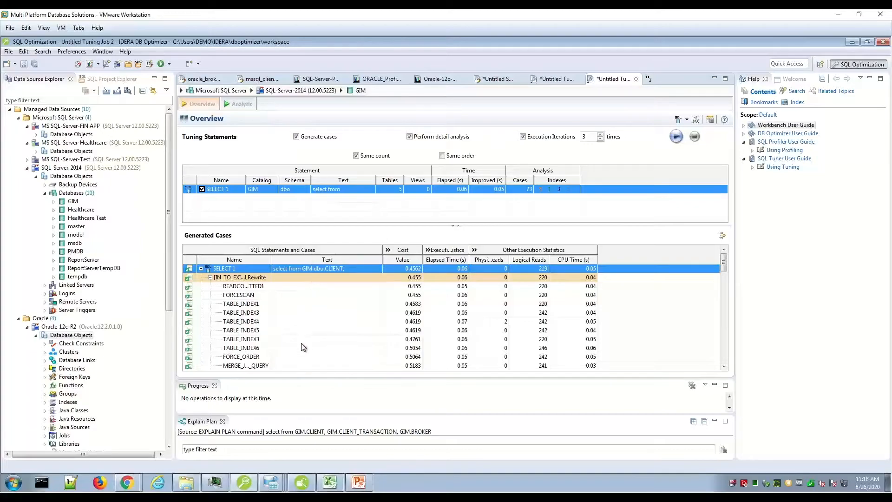
right_click(344, 331)
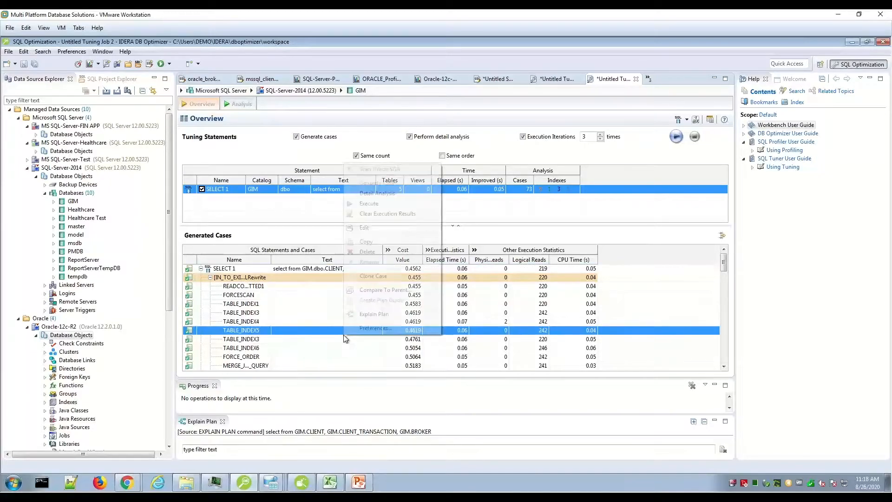
Compare the MERGE_JOIN_QUERY case of the [IN_TO_EXISTS] rewrite to its parent in an enlarged comparison, and close it
click(366, 368)
drag(726, 261, 726, 268)
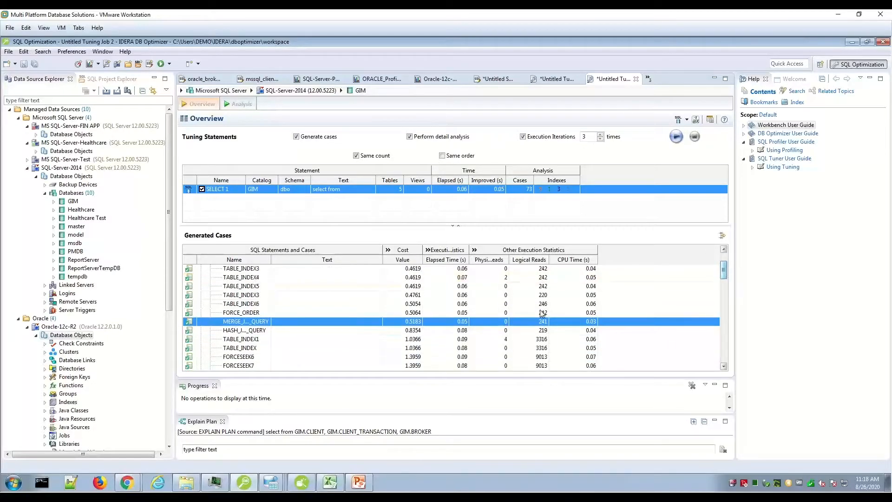
right_click(354, 325)
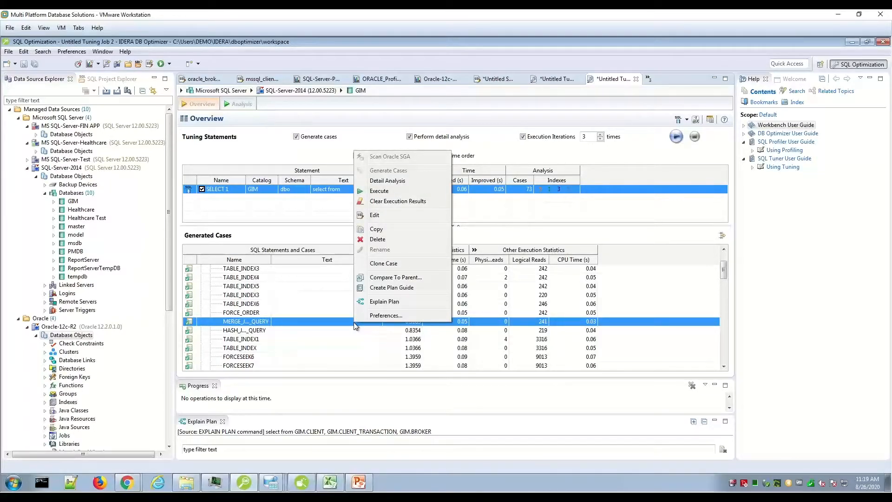
click(396, 278)
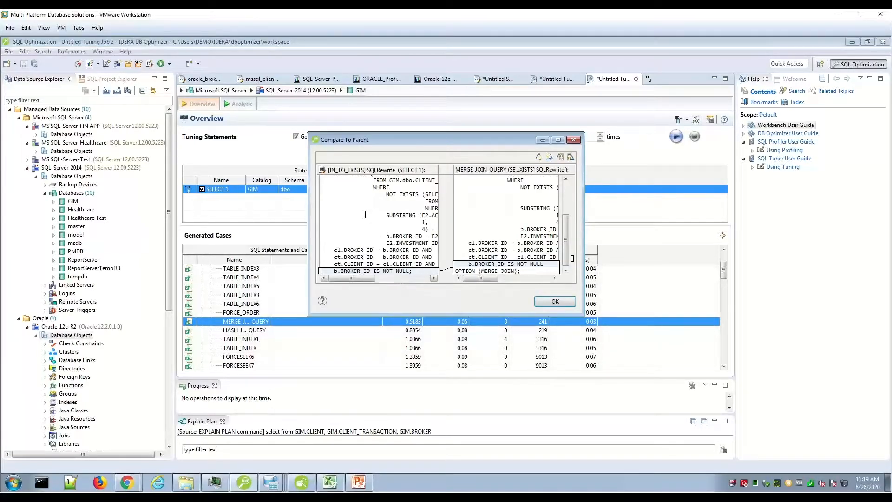
drag(308, 133, 276, 115)
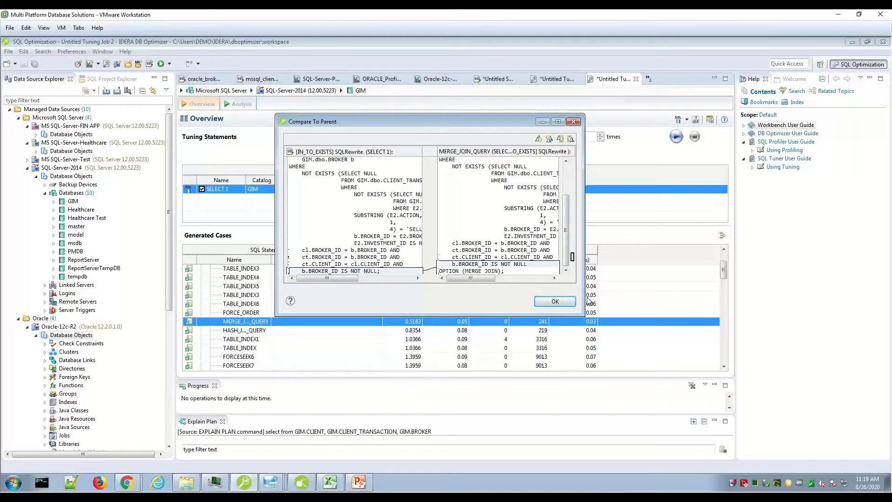
click(556, 303)
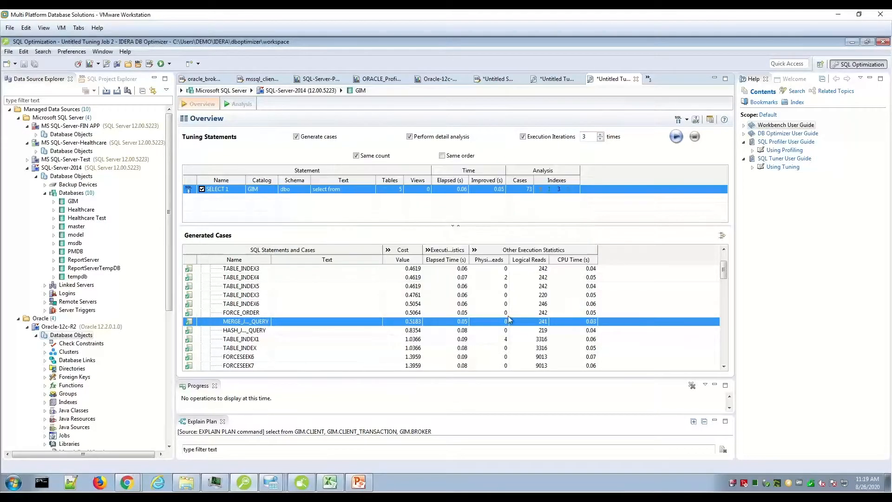
Open the SQL analysis for SELECT 1 with more room for the diagram and choose the MERGE_JOIN_QUERY case as the statement of interest
click(241, 103)
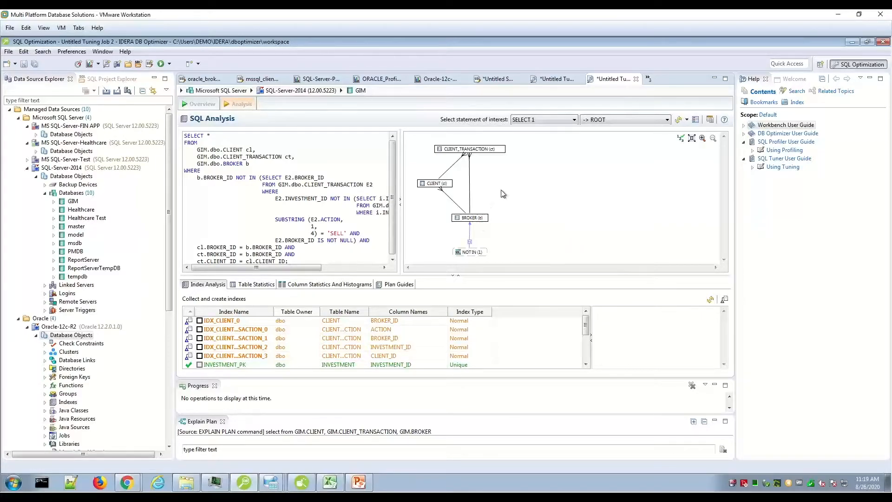
drag(484, 278, 488, 308)
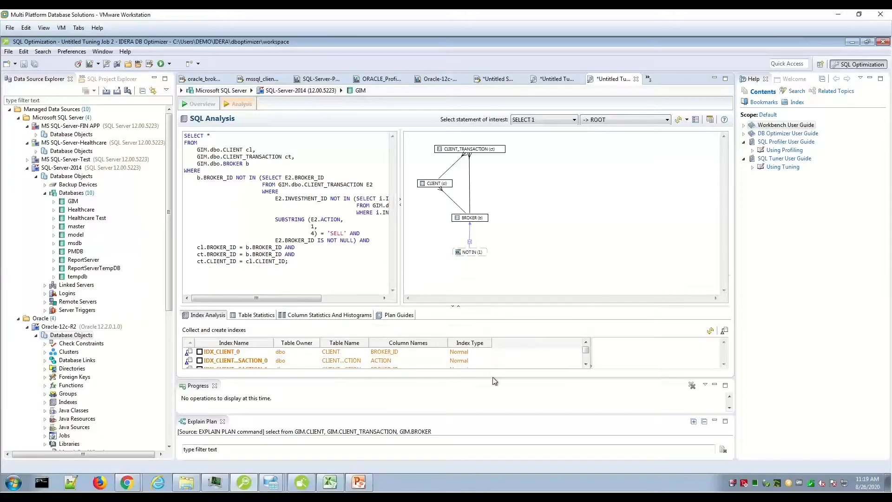
drag(495, 379, 502, 393)
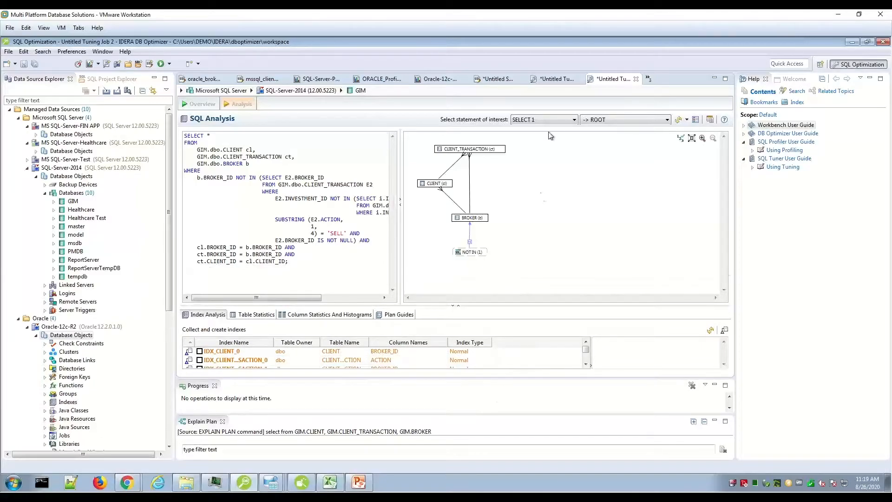
click(575, 120)
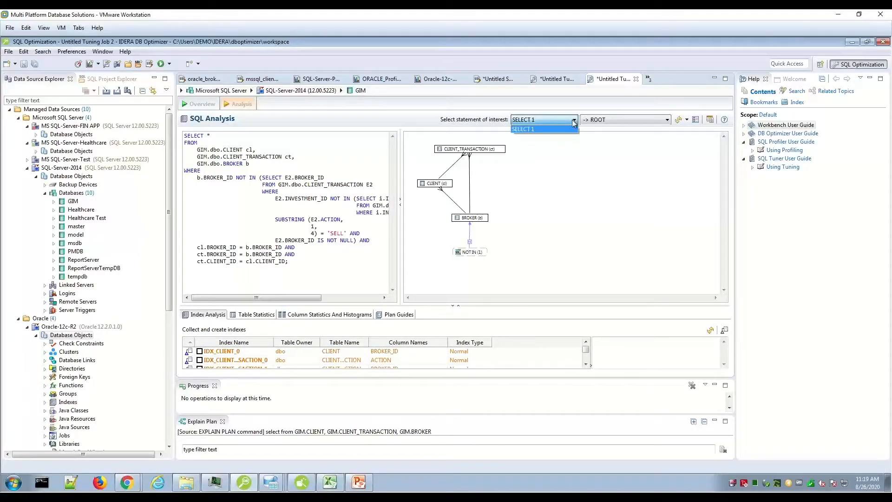
click(668, 120)
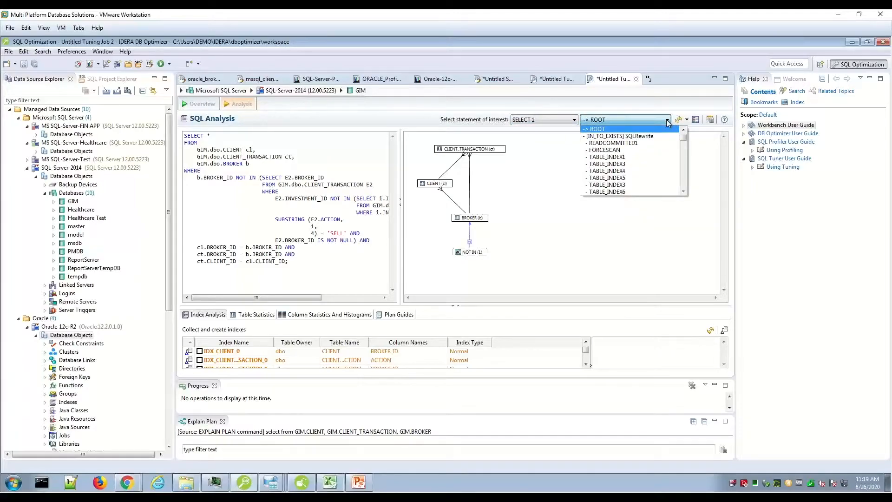
scroll(683, 143, down, 3)
click(652, 160)
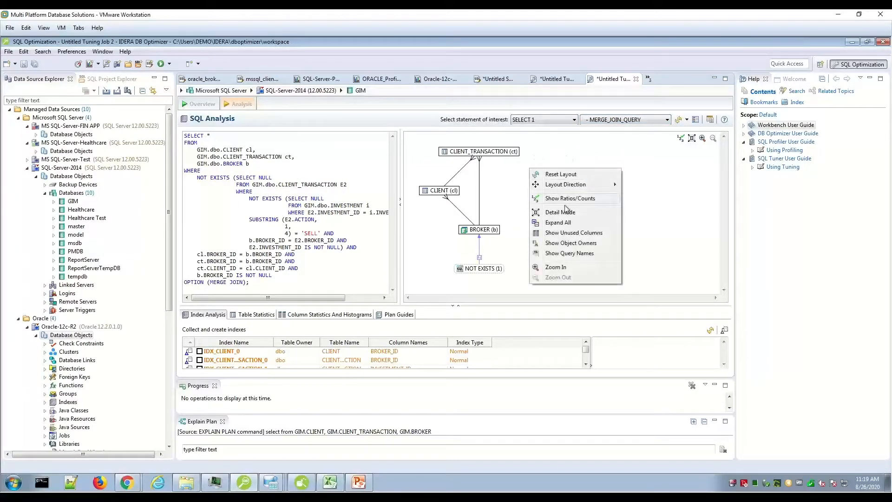
Switch the SQL diagram to detail mode, enlarge it, and move the BROKER and NOT EXISTS boxes closer to the other tables
click(571, 212)
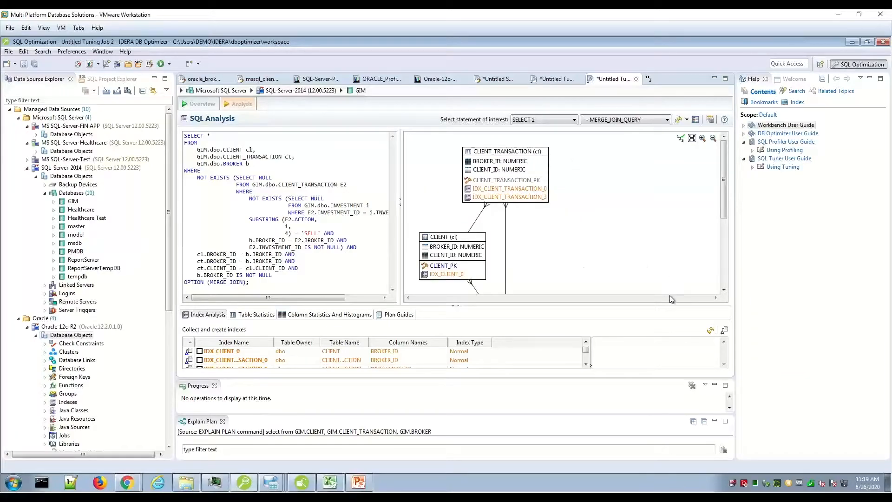
drag(673, 304, 673, 336)
scroll(724, 237, down, 3)
drag(531, 269, 653, 152)
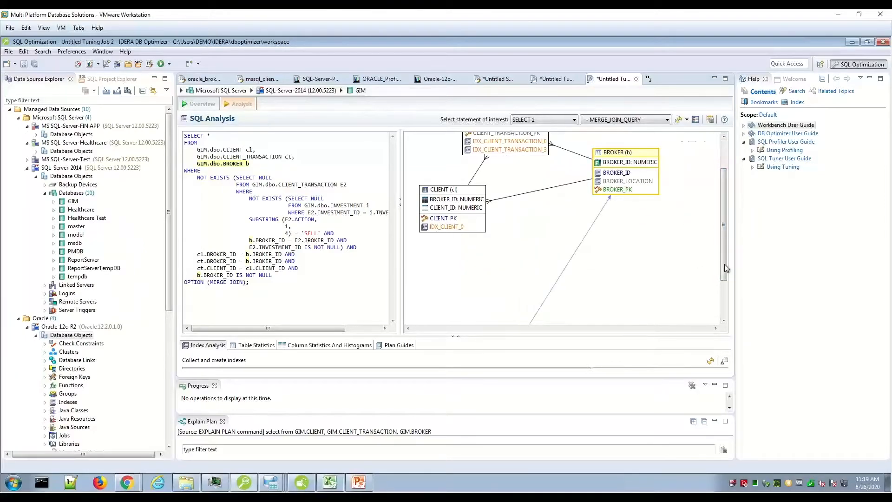
scroll(724, 264, down, 3)
drag(495, 292, 537, 171)
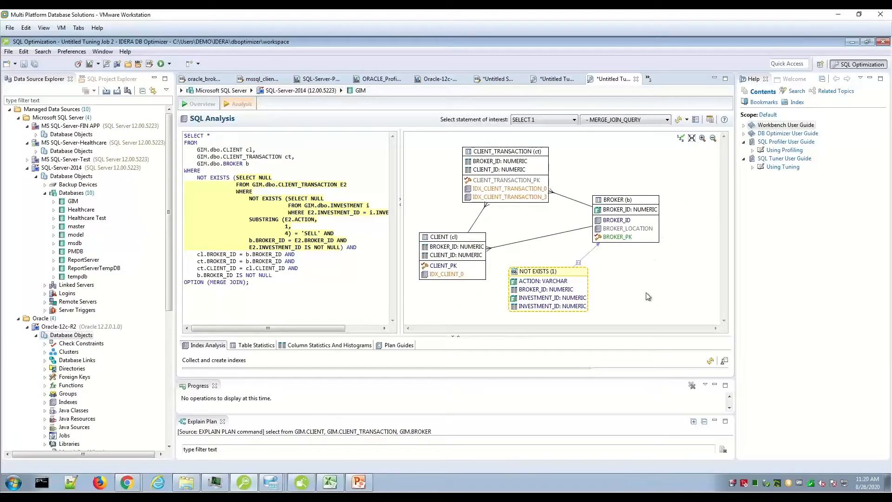
Highlight IDX_CLIENT_TRANSACTION_0, BROKER_LOCATION, CLIENT's CLIENT_ID and the NOT EXISTS INVESTMENT_ID in the diagram to examine their use in the SQL
click(516, 188)
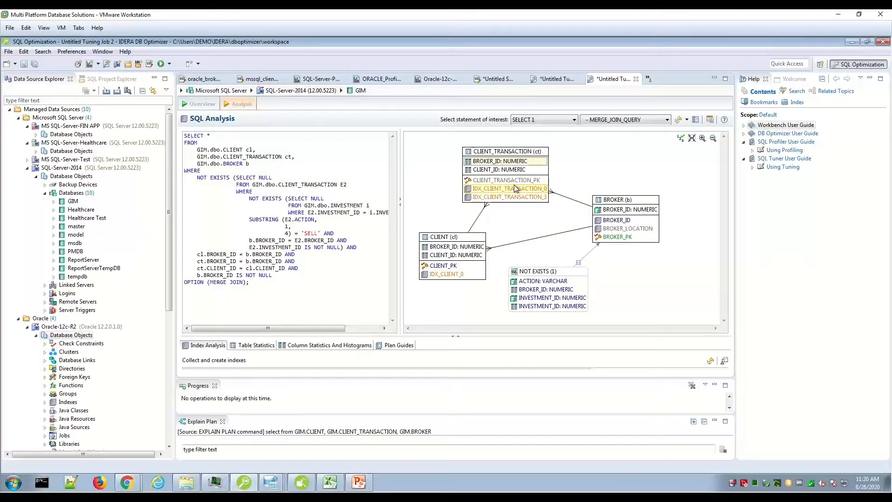
click(639, 228)
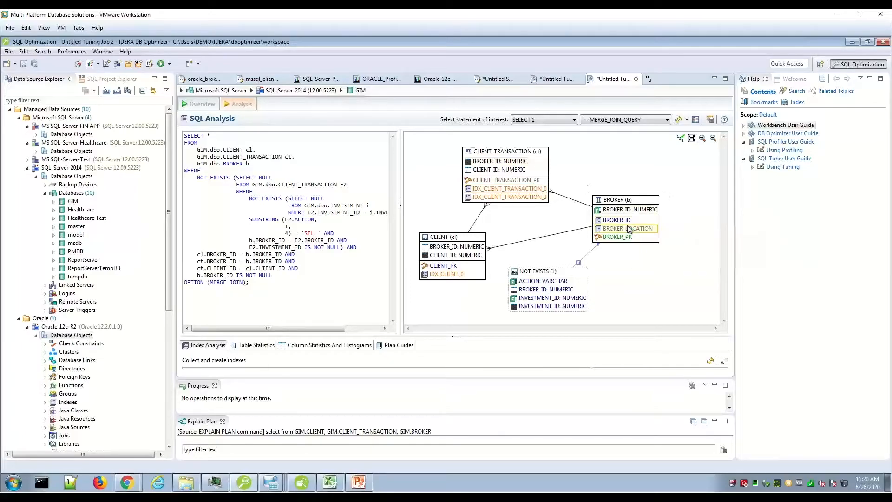
click(478, 255)
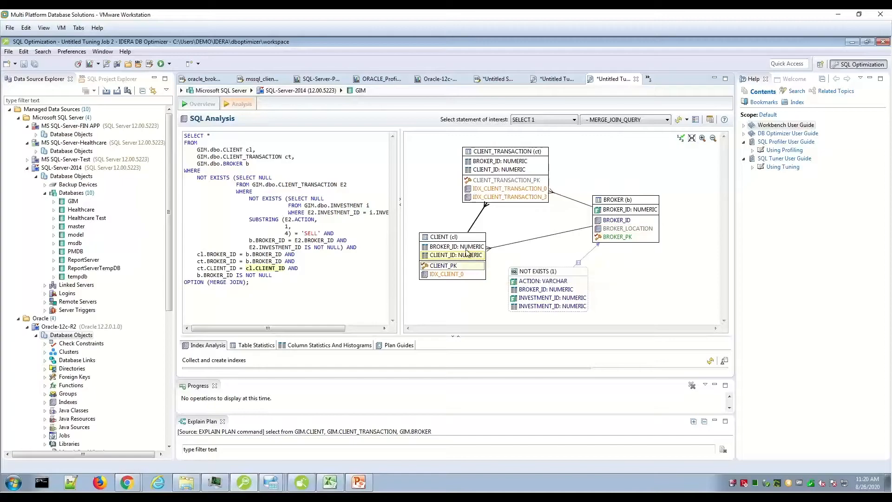
click(550, 298)
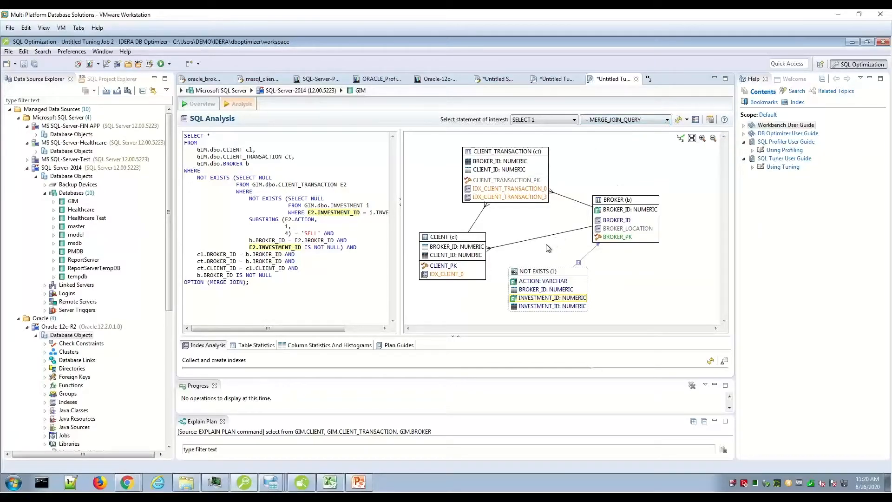
Enlarge the index analysis list and close the Progress and Explain Plan views to make room for it
drag(549, 338, 549, 255)
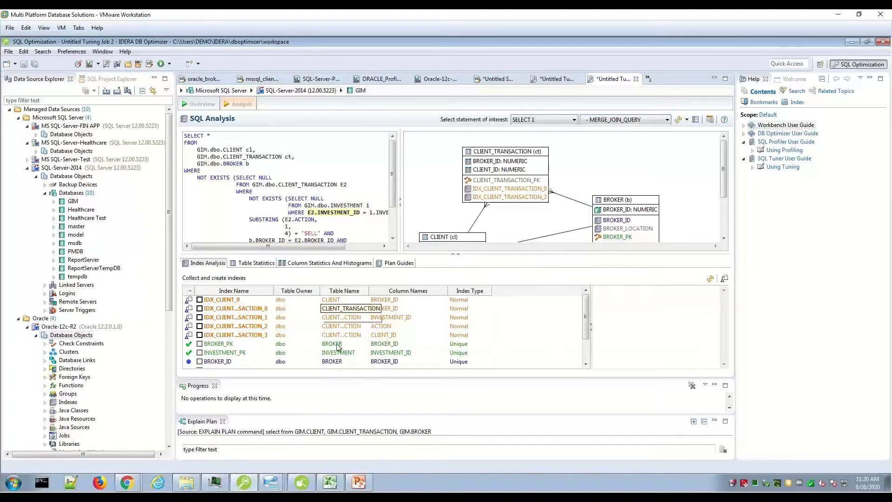
drag(352, 379, 356, 422)
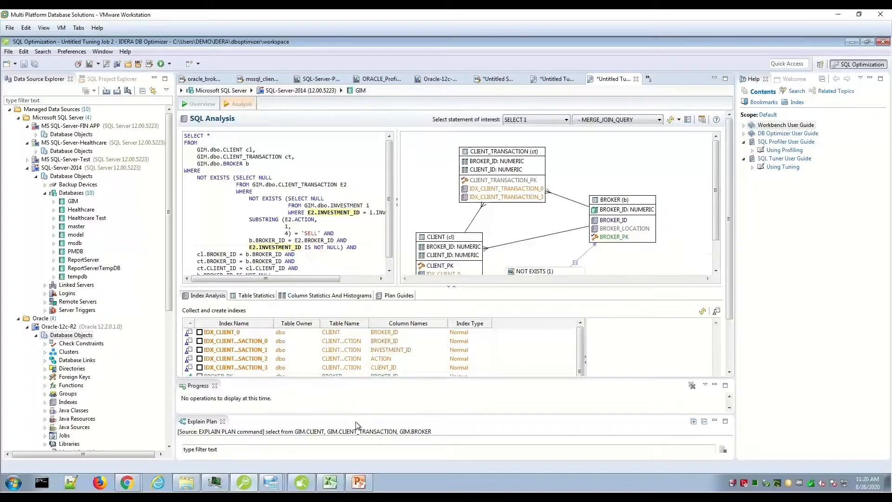
click(215, 386)
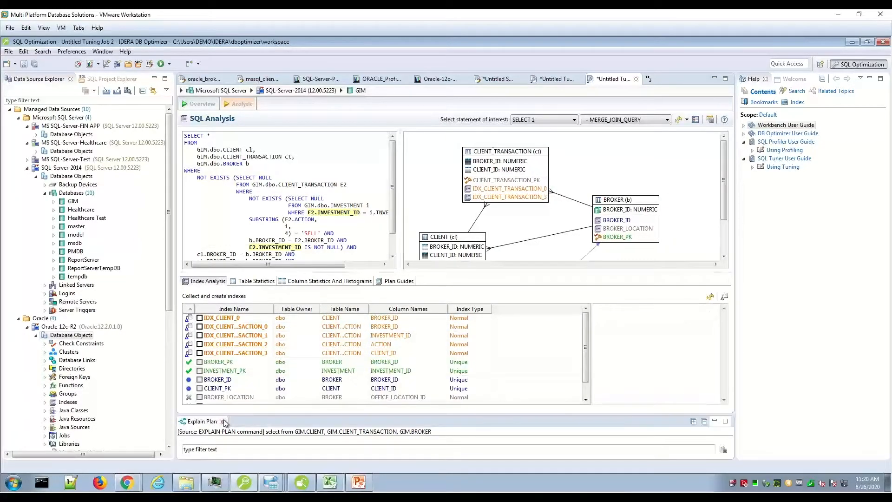
click(224, 421)
Examine the index analysis explanations for IDX_CLIENT_TRANSACTION_0, BROKER_PK and CLIENT_PK
click(256, 354)
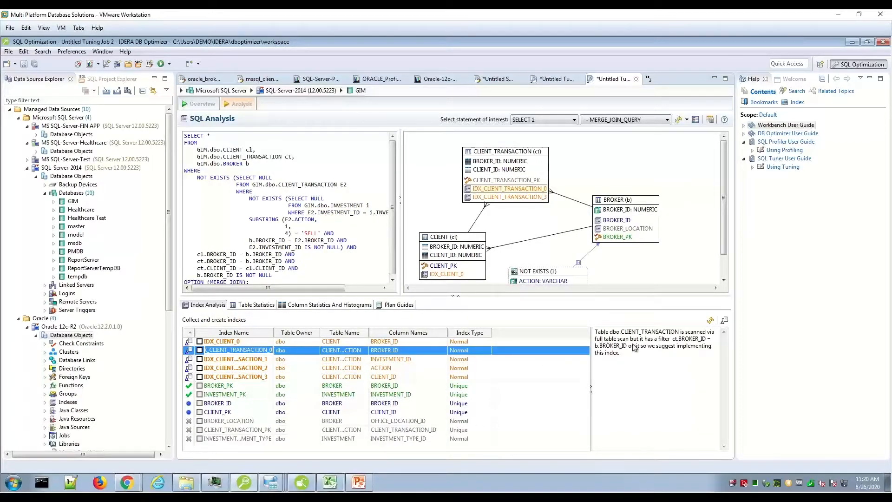
click(621, 374)
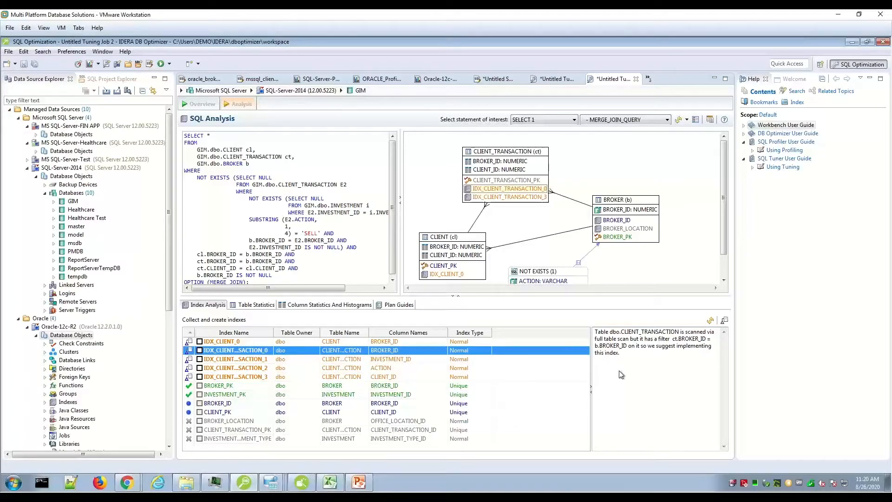
click(332, 388)
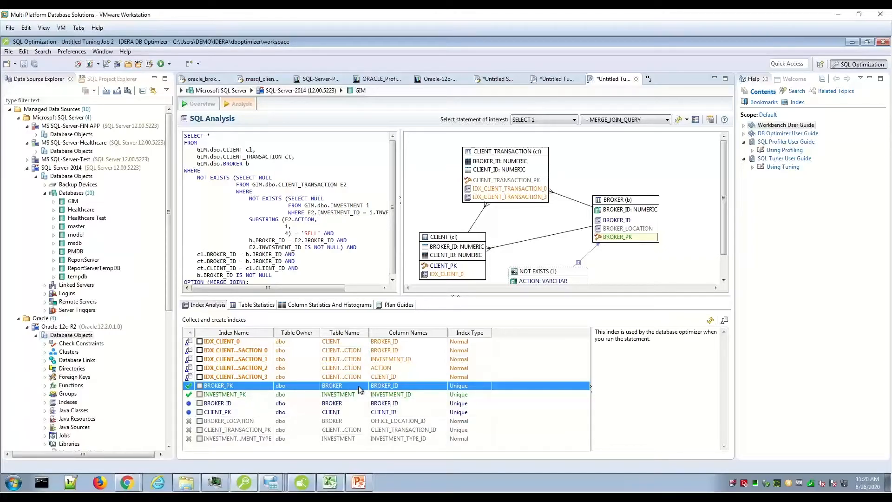
click(361, 412)
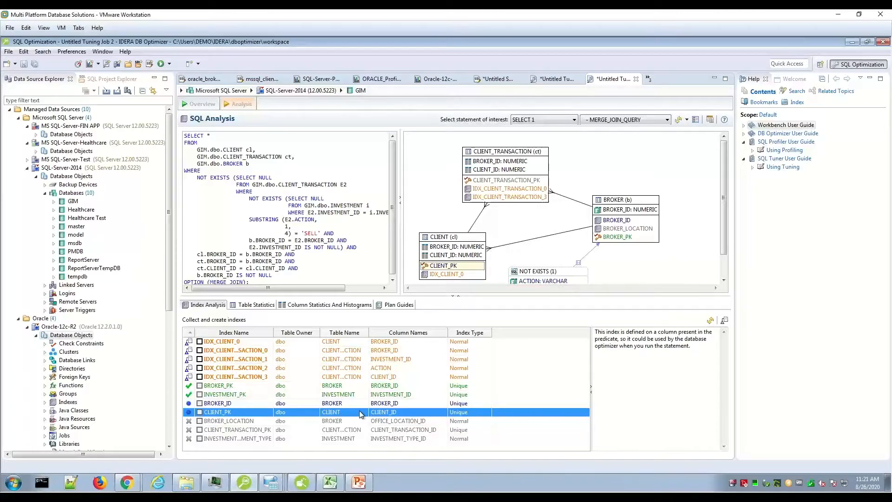
Check the available actions and explanations for the suggested CLIENT_TRANSACTION indexes, and return to the tuning job overview
right_click(324, 369)
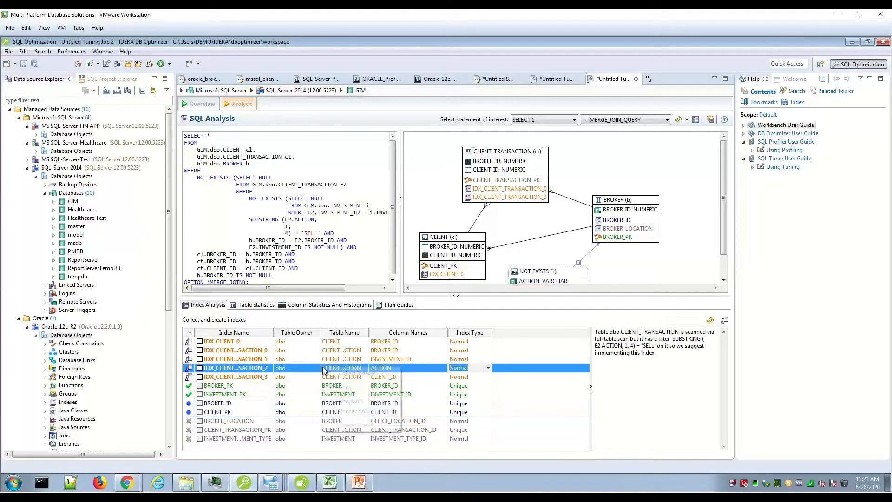
click(280, 370)
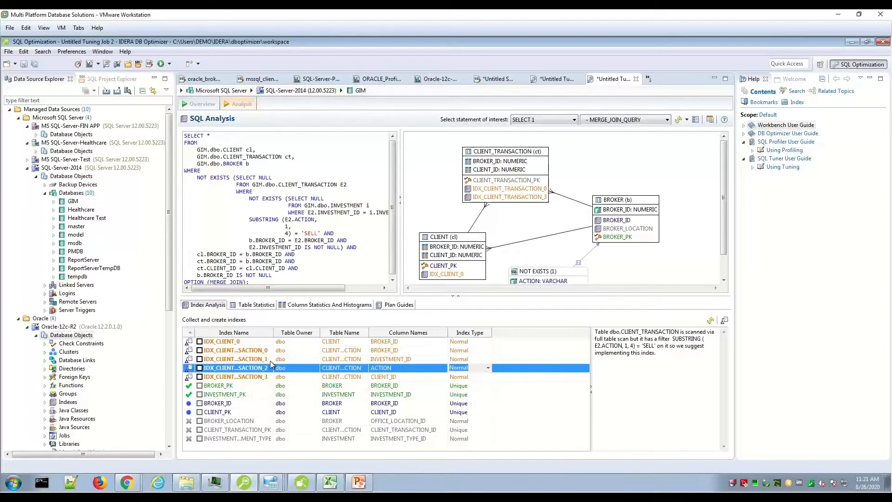
click(268, 361)
right_click(266, 361)
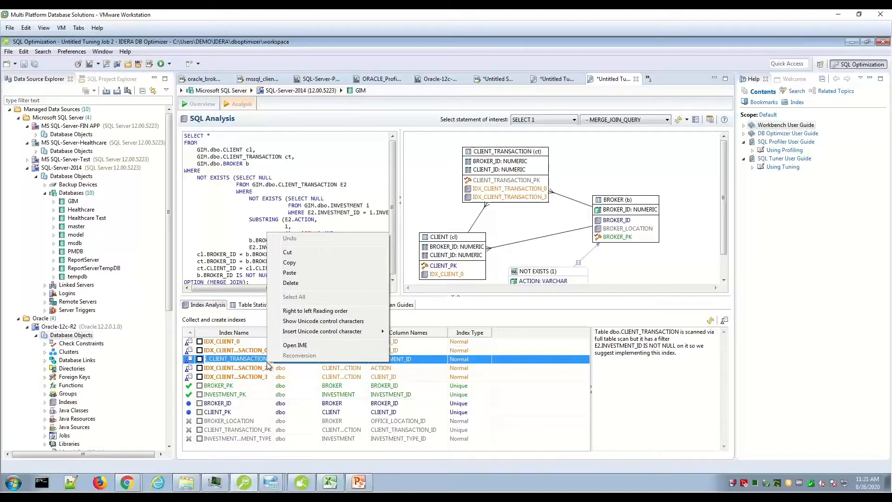
click(240, 376)
click(245, 351)
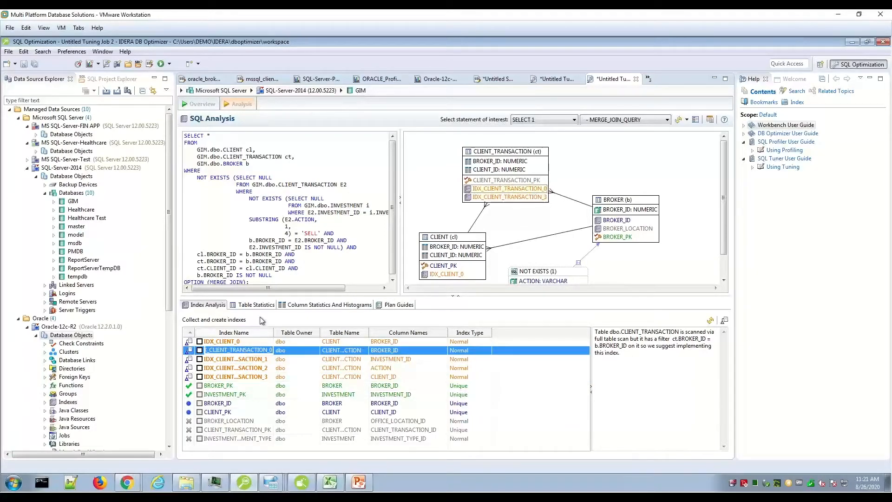
click(211, 107)
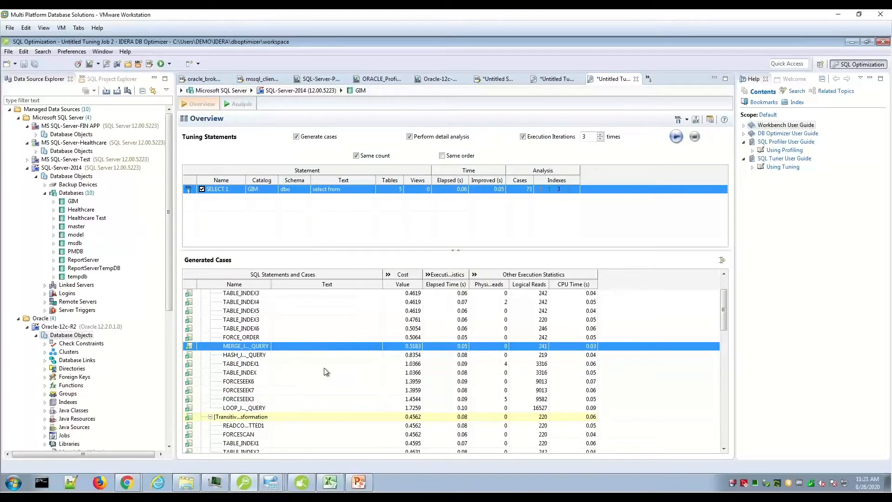
Examine the SQL text of the generated case FORCESEEK7, and leave it without changes
double_click(337, 390)
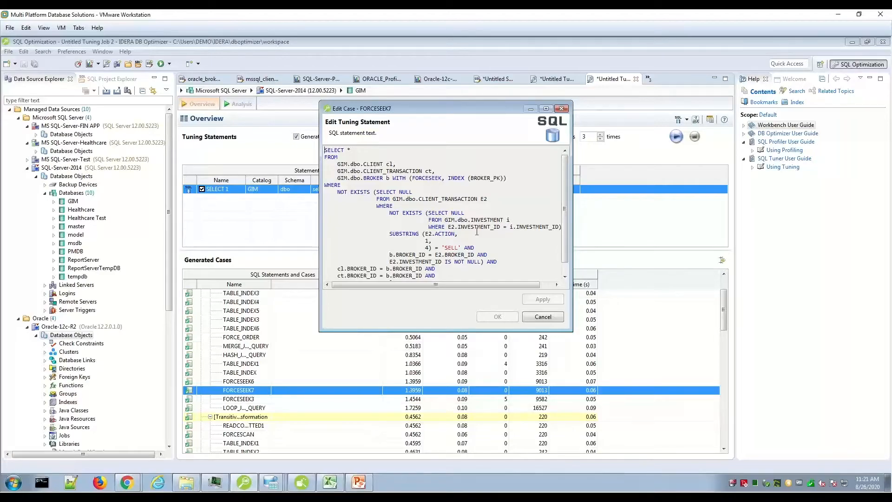
click(540, 317)
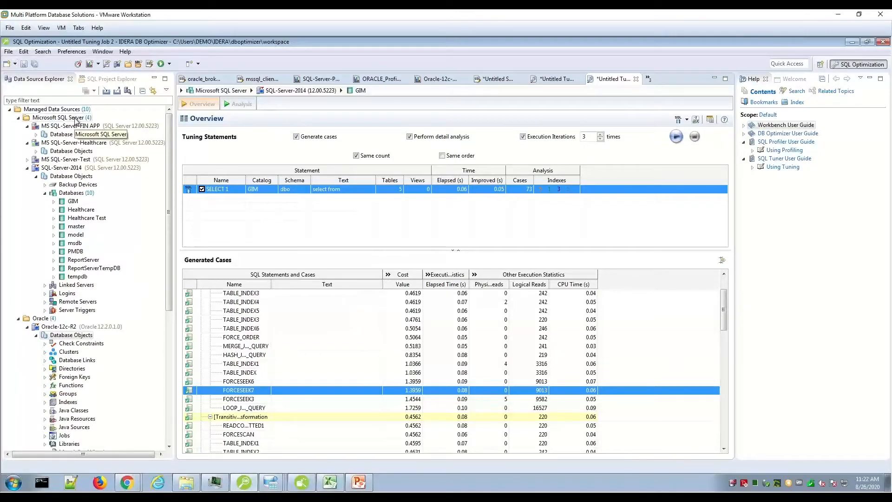
Start a profiling session on the SQL-Server-2014 data source
right_click(80, 170)
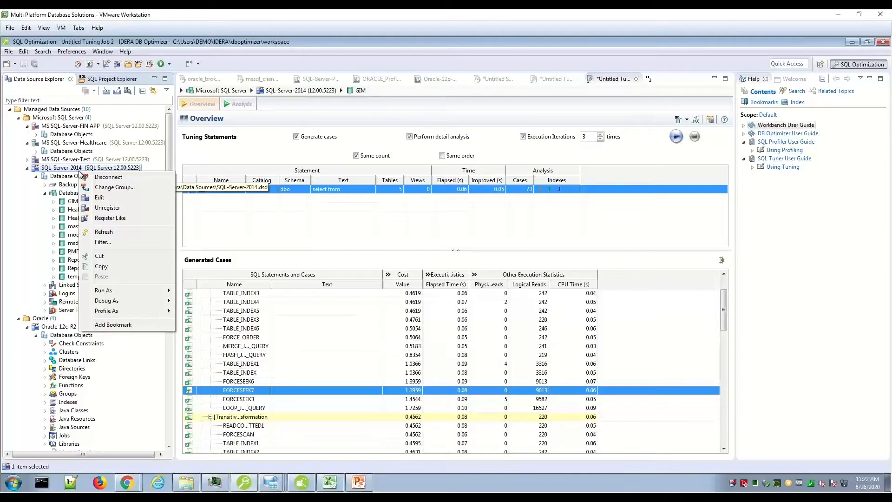
mouse_move(142, 314)
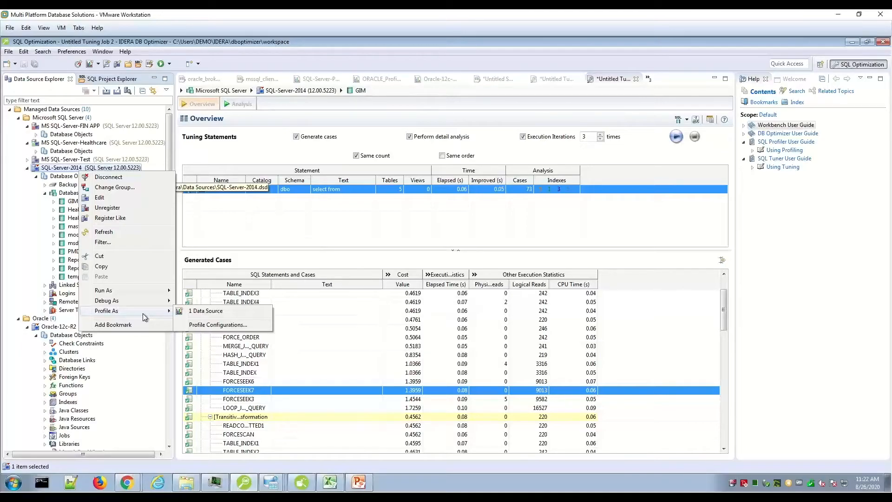
click(206, 312)
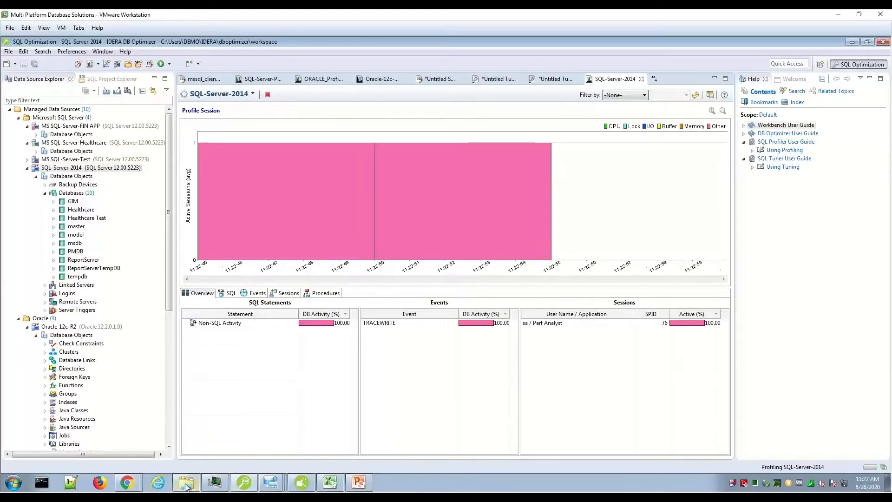
Switch to DBArtisan, generate MS SQL-Server activity with Space Analyst, mssql_explain_with_delay.sql and Performance Analyst, and return to the profiling session
mouse_move(246, 487)
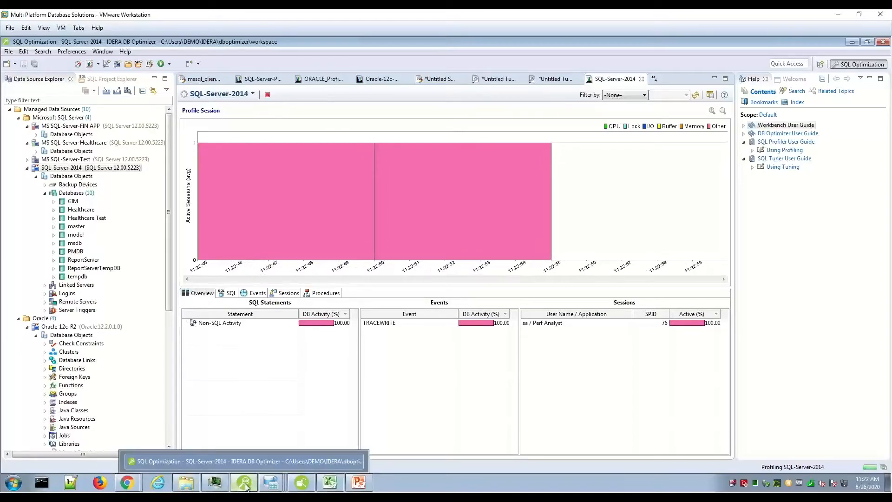
click(301, 485)
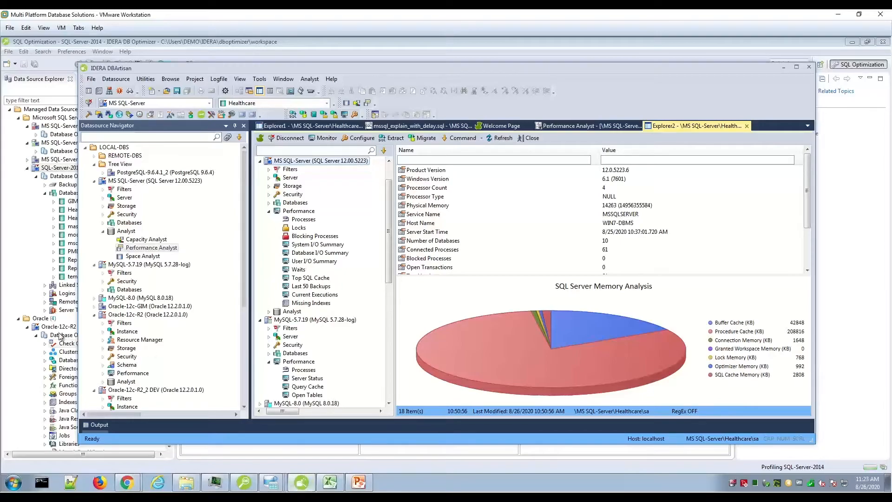
double_click(155, 257)
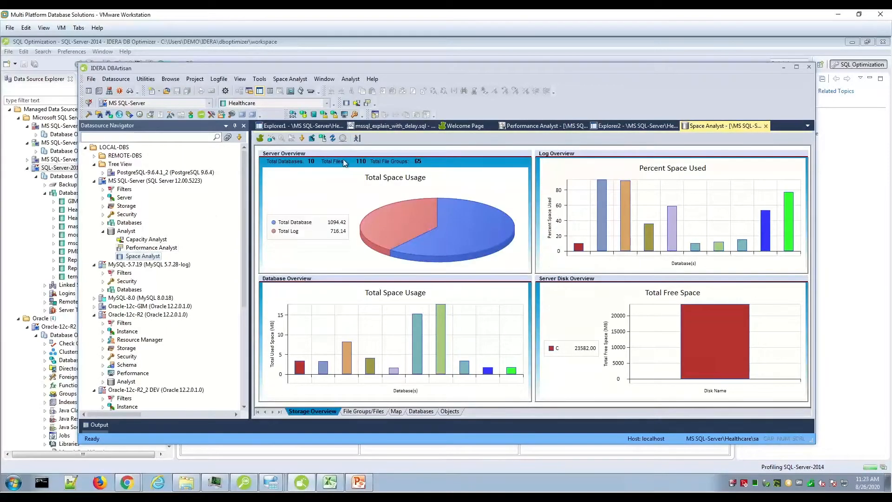
click(389, 125)
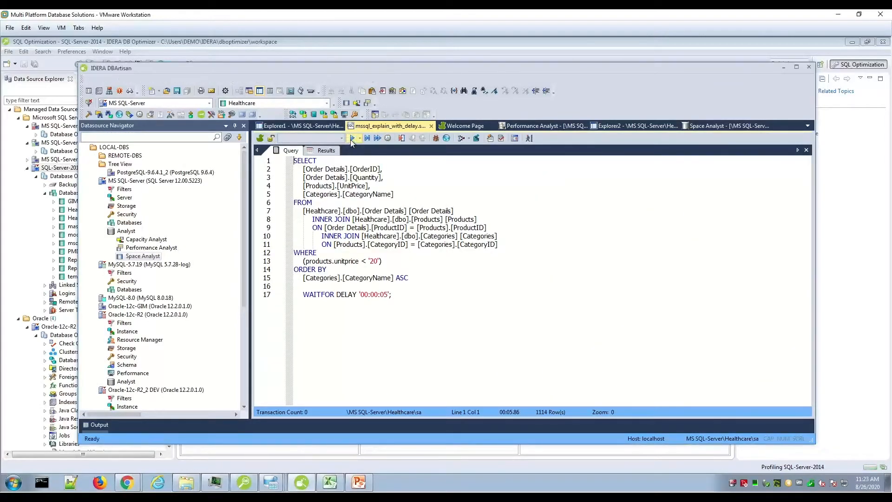
click(351, 138)
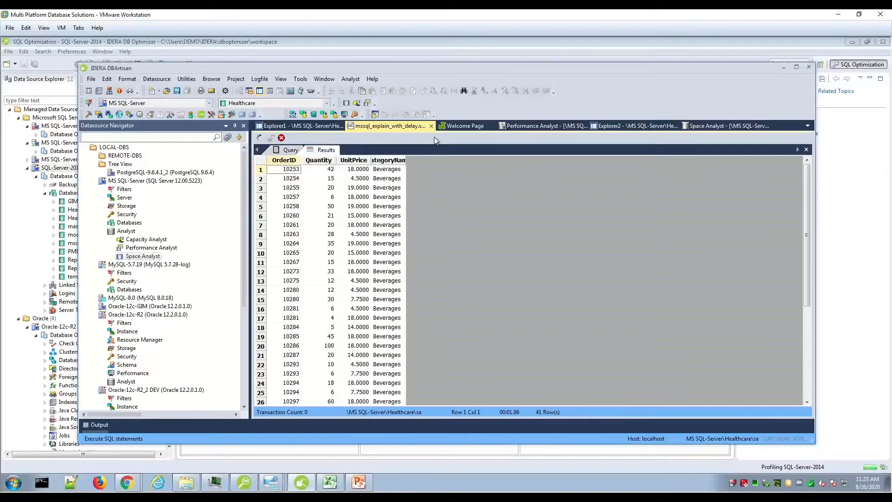
double_click(152, 248)
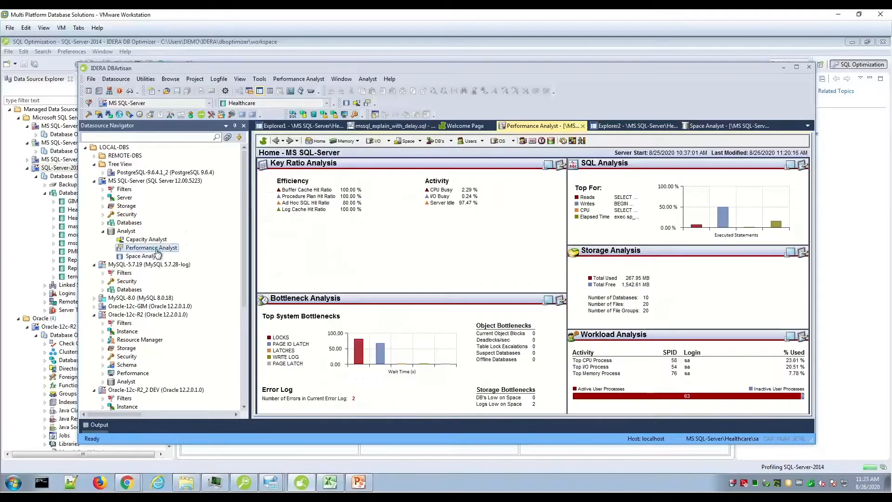
click(784, 68)
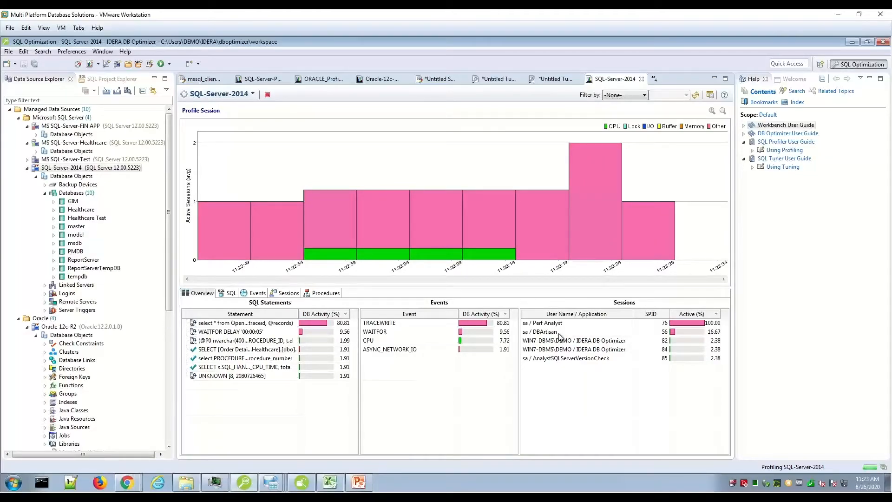
Open SQL-Server Load Test.osl from the SQL project and start the load test on SQL-Server-2014
click(16, 65)
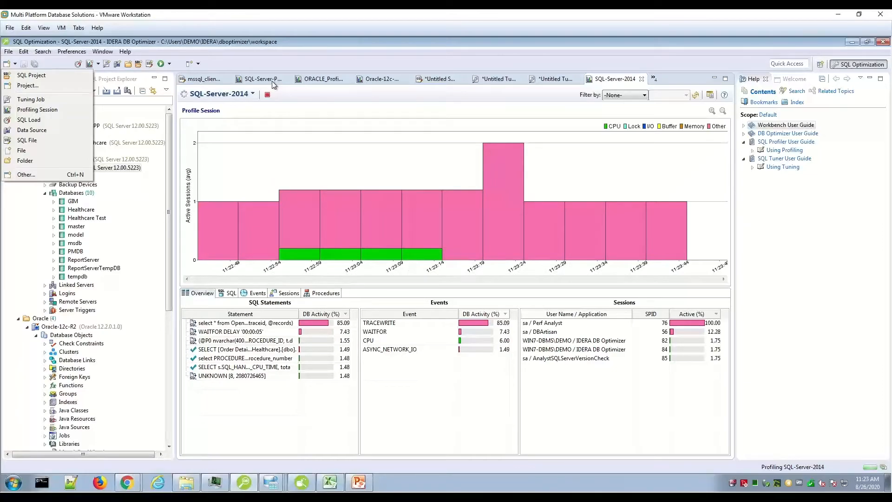
key(Escape)
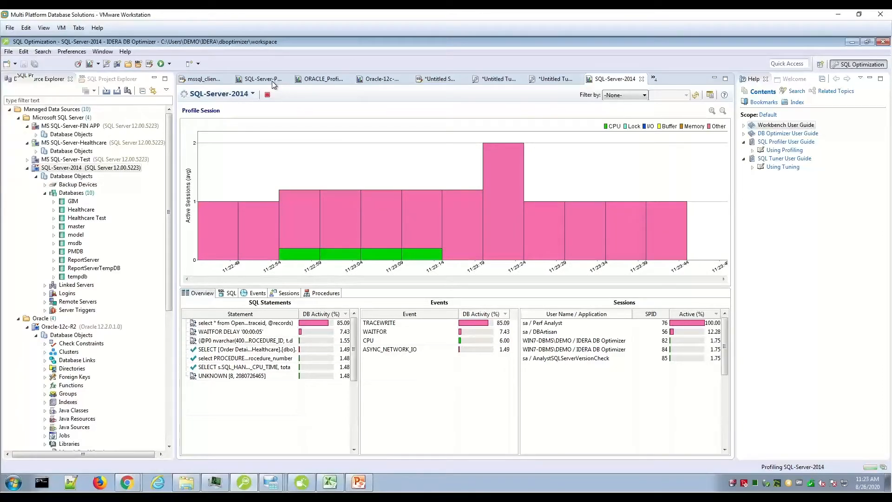
click(271, 81)
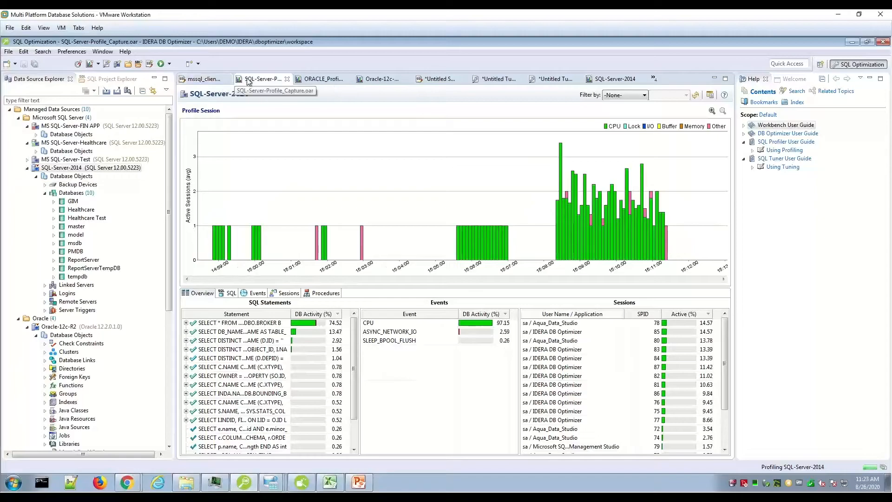
click(96, 81)
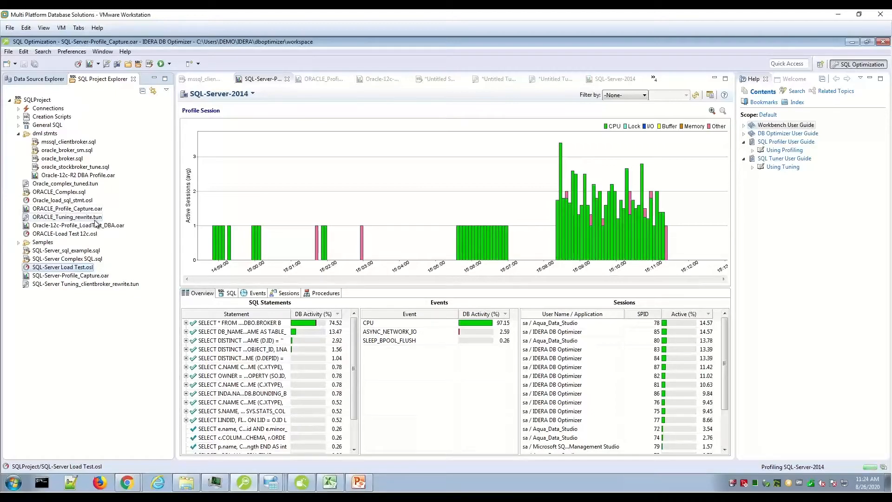
double_click(85, 268)
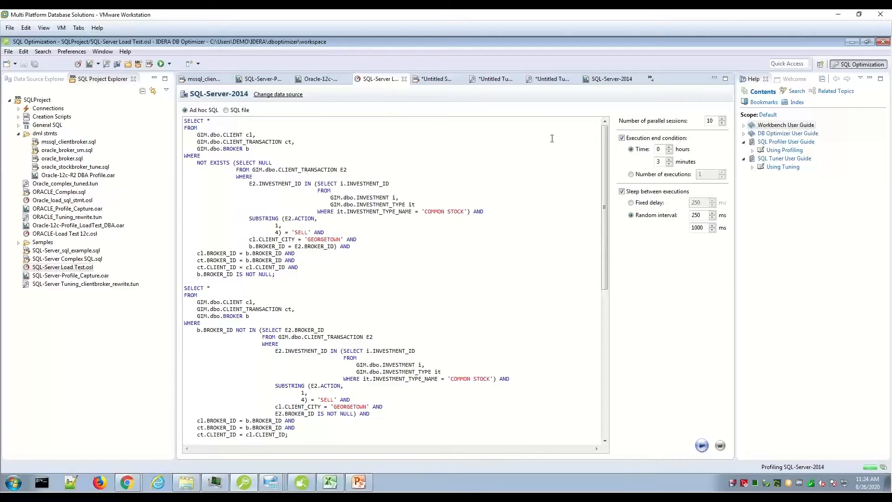
click(702, 447)
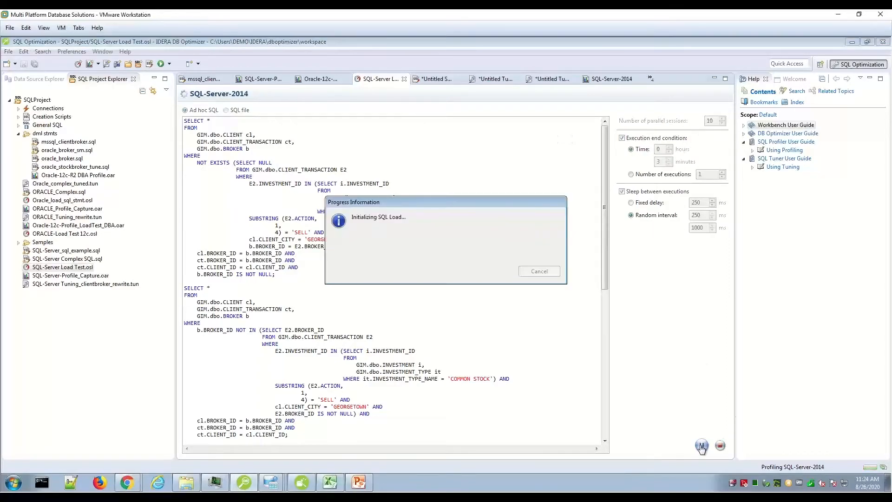
Return to the running SQL-Server-2014 profile, sort its statements by ascending DB activity, and stop the profiling session
click(608, 82)
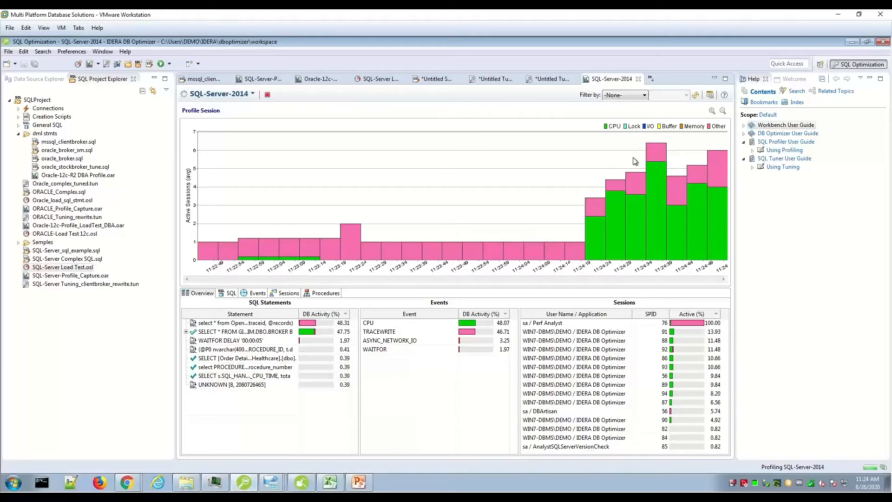
click(346, 316)
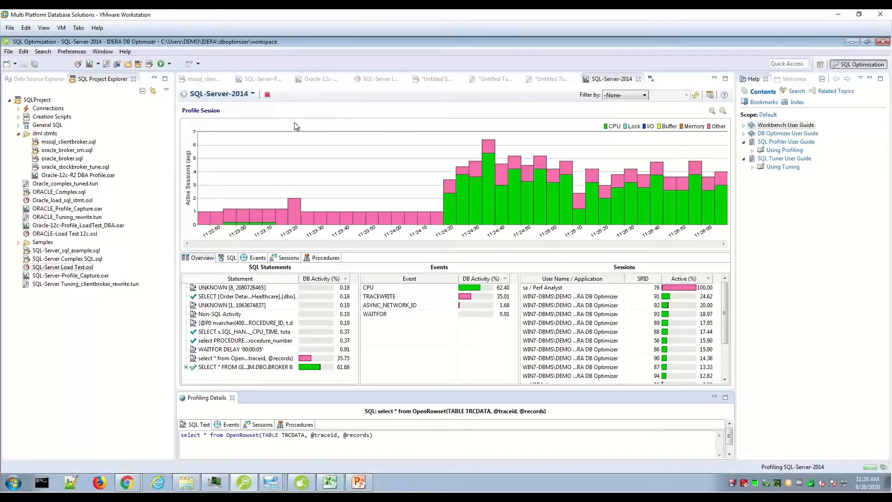
click(268, 95)
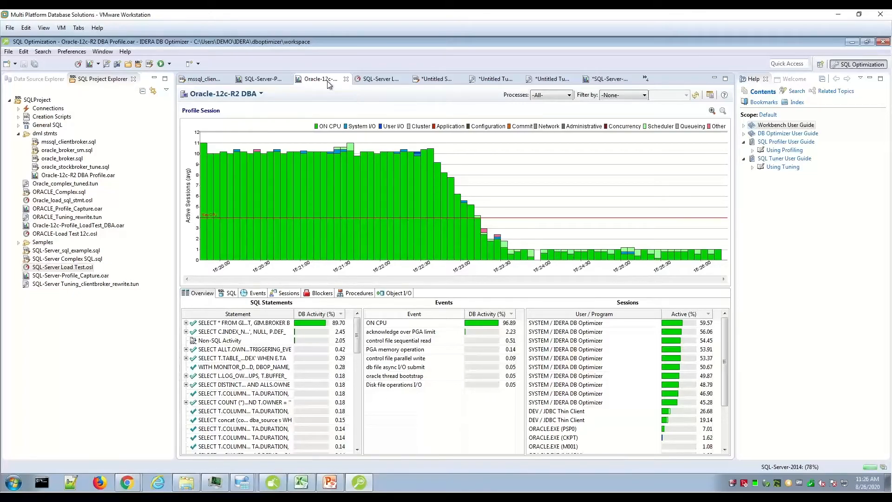
Limit the SQL-Server-2014 profile to about 11:24:10 through 11:25:15 and expand the GIM.DBO.BROKER statement group
click(609, 79)
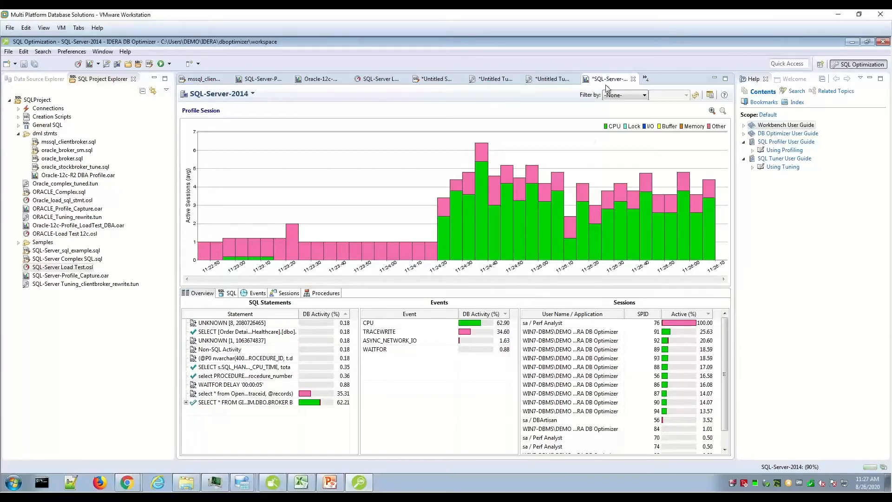
mouse_move(414, 166)
mouse_down()
mouse_move(447, 186)
mouse_move(589, 204)
mouse_up()
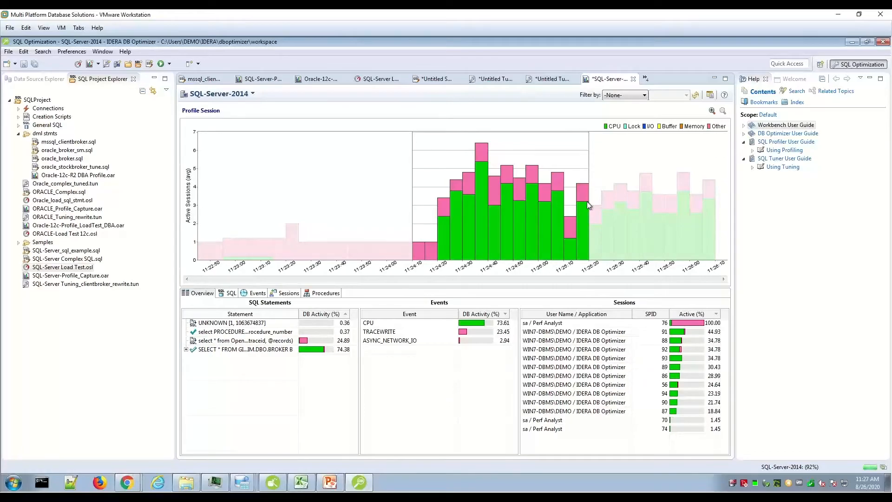
click(194, 350)
click(186, 350)
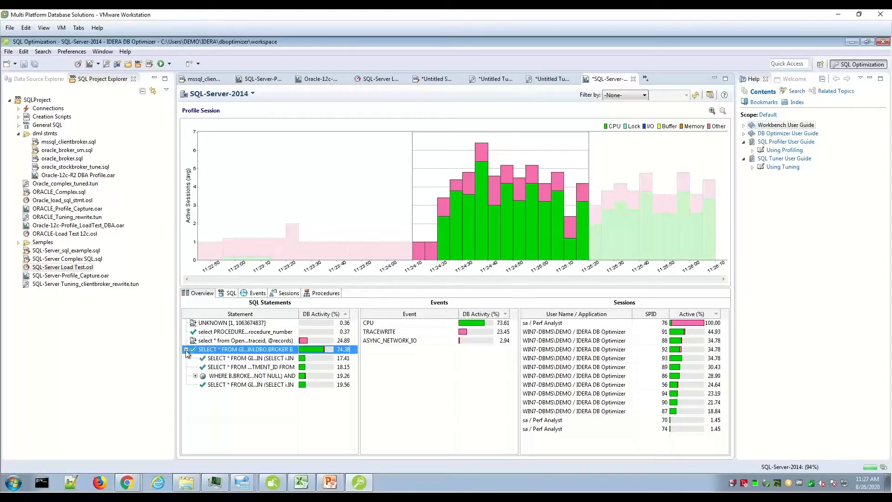
Check the actions available for the captured NOT EXISTS statement and the SQL statistics of the interval, and return to the overview
click(227, 369)
right_click(226, 367)
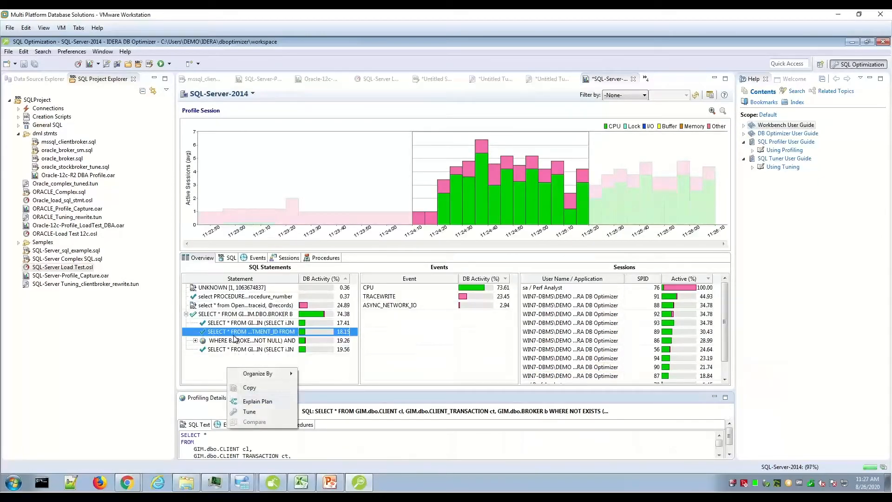
right_click(240, 331)
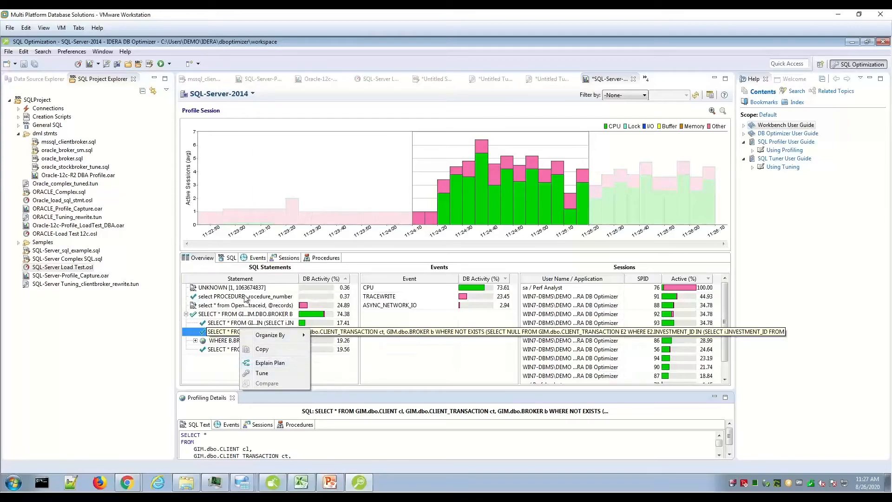
click(228, 258)
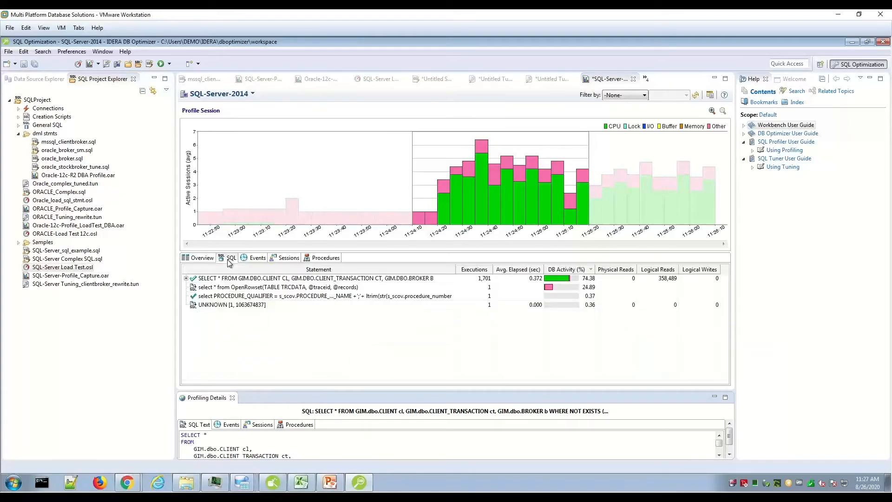
click(199, 258)
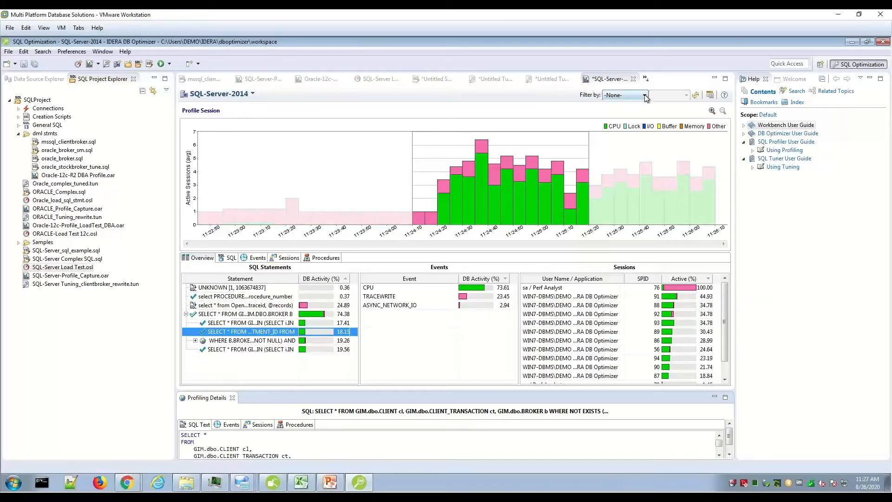
Inspect the profile activity at about 11:23:30, and clear the time selection to show the whole session
click(315, 162)
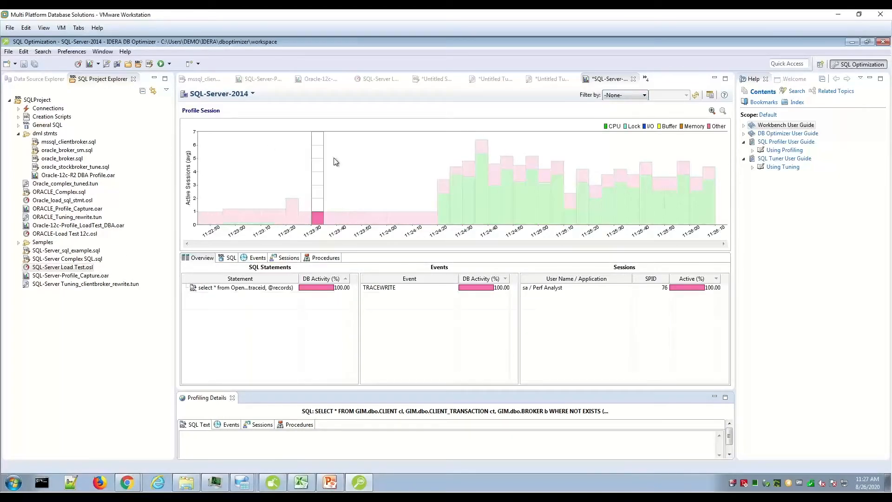
right_click(435, 158)
right_click(401, 205)
click(388, 205)
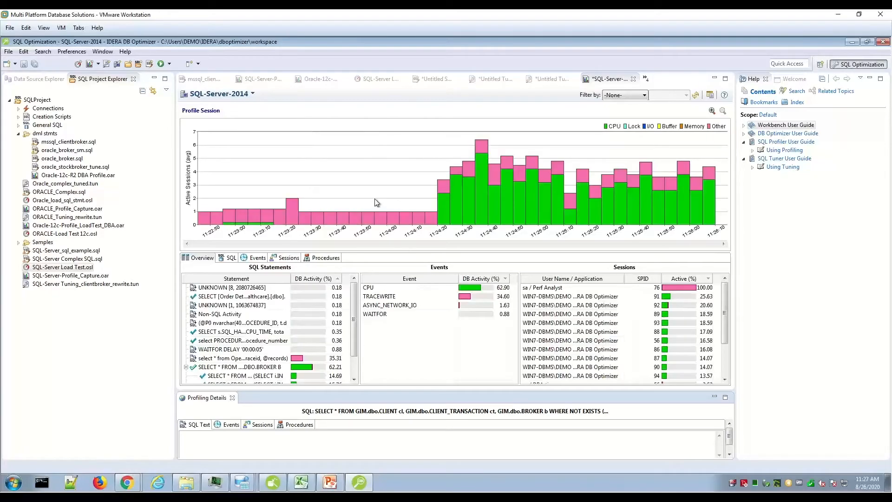
Check the profile's filter criteria, and examine its events sorted by descending DB activity and its session details
click(646, 96)
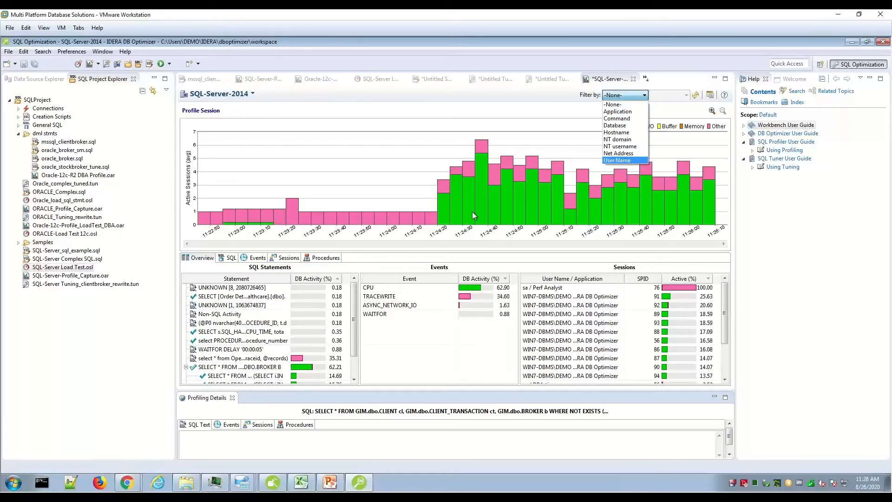
click(264, 263)
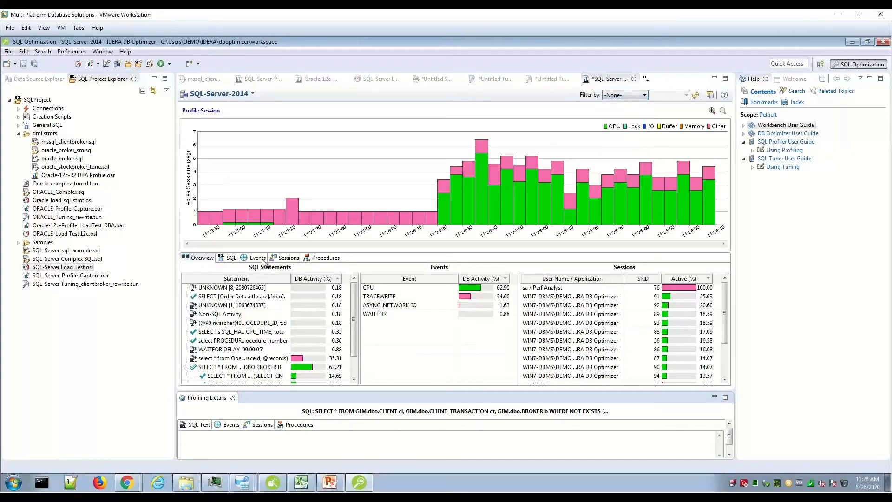
click(260, 258)
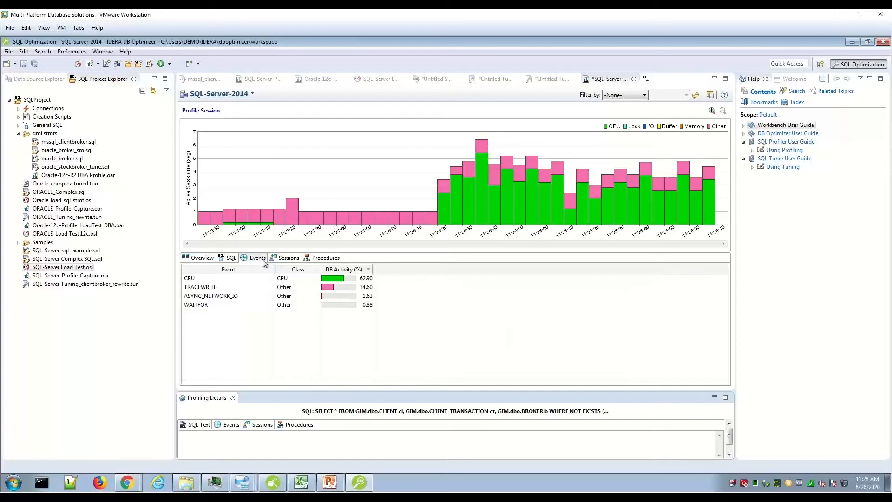
click(369, 270)
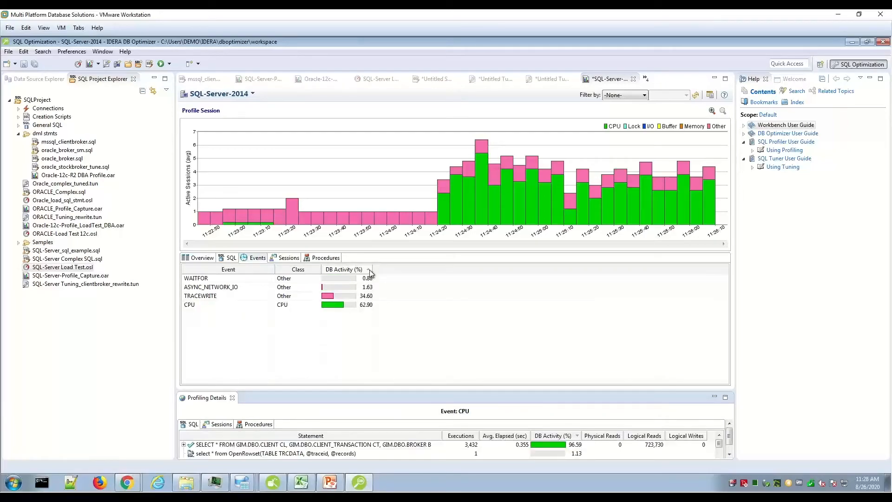
click(370, 270)
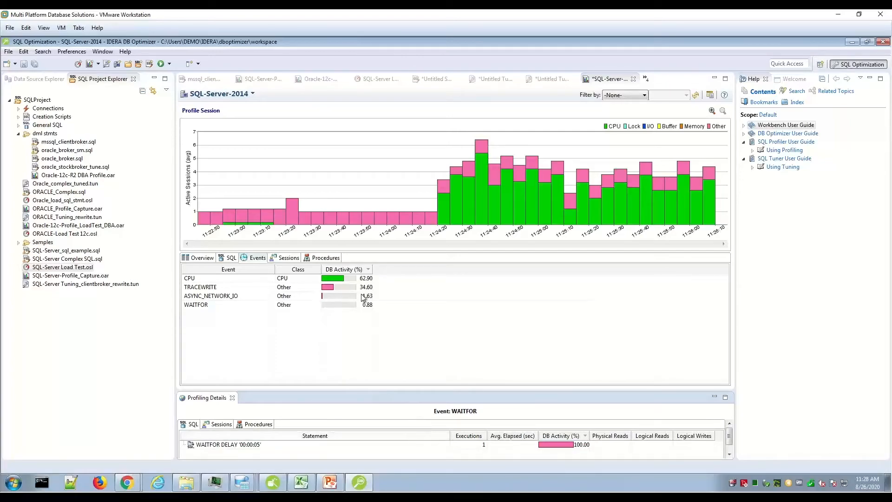
click(294, 261)
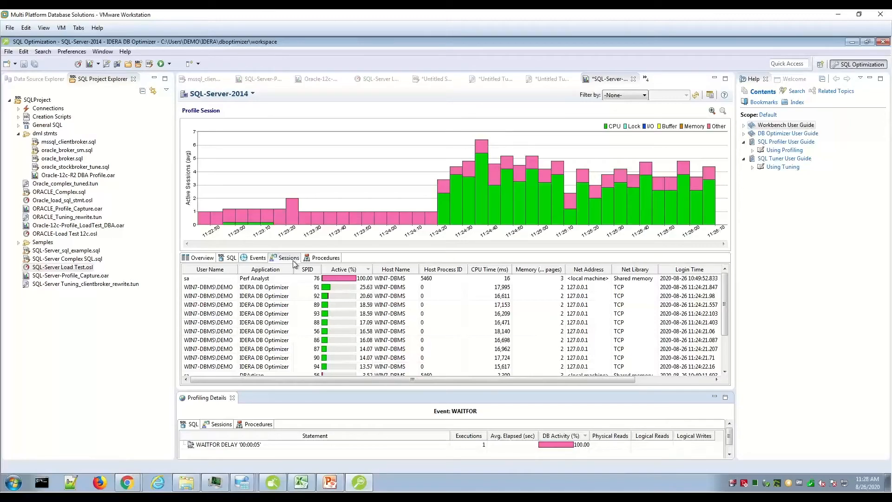
Switch to PowerPoint and start the full-screen slide show of DBOptimizer_Overview.pptx from the DB PowerStudio slide
click(330, 482)
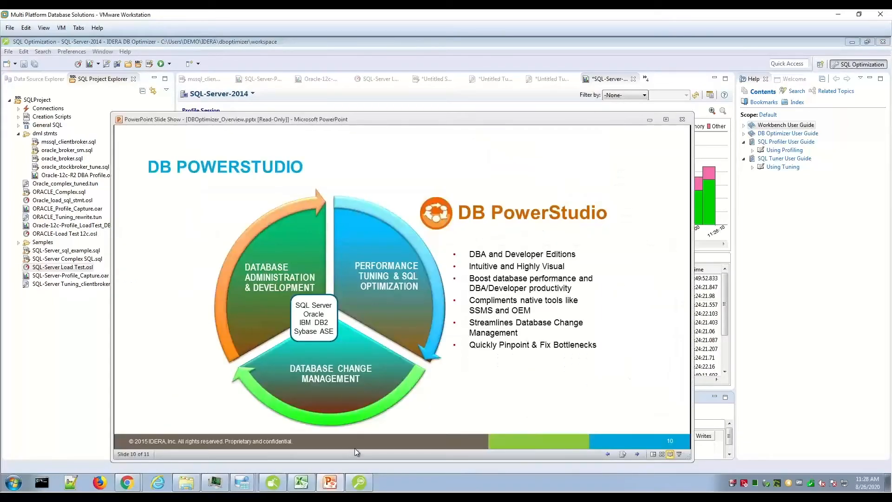
click(680, 455)
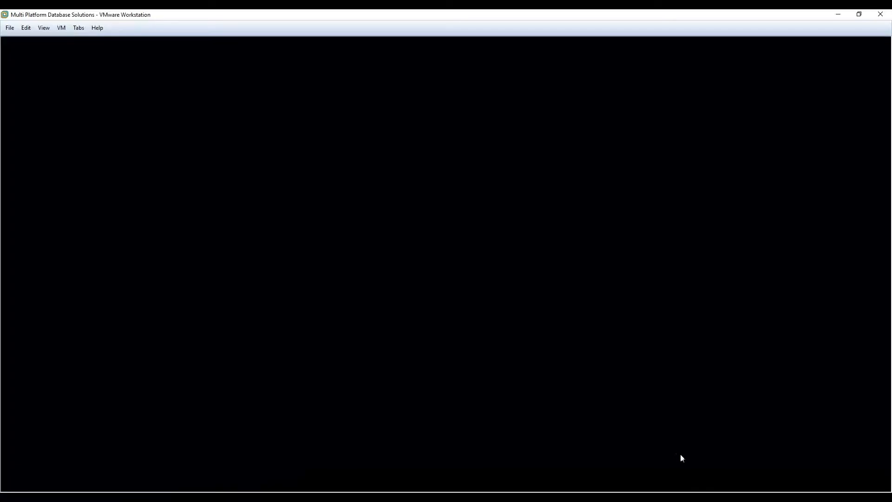